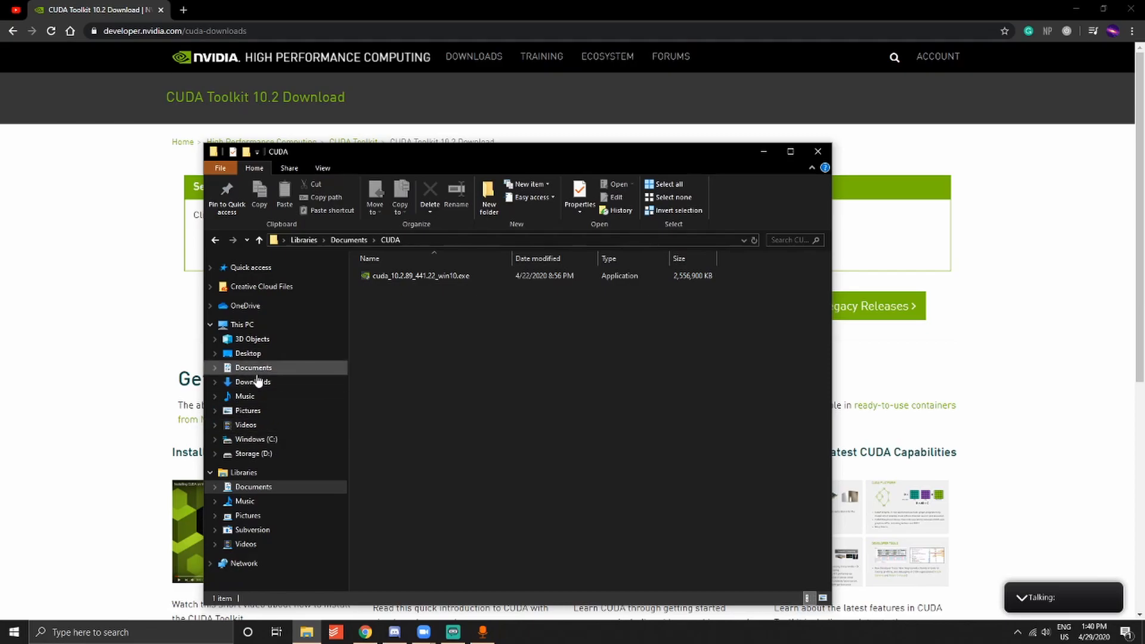
Step: Look through the Downloads, Storage (D:) and Documents locations, then open the CUDA folder in Documents
click(266, 382)
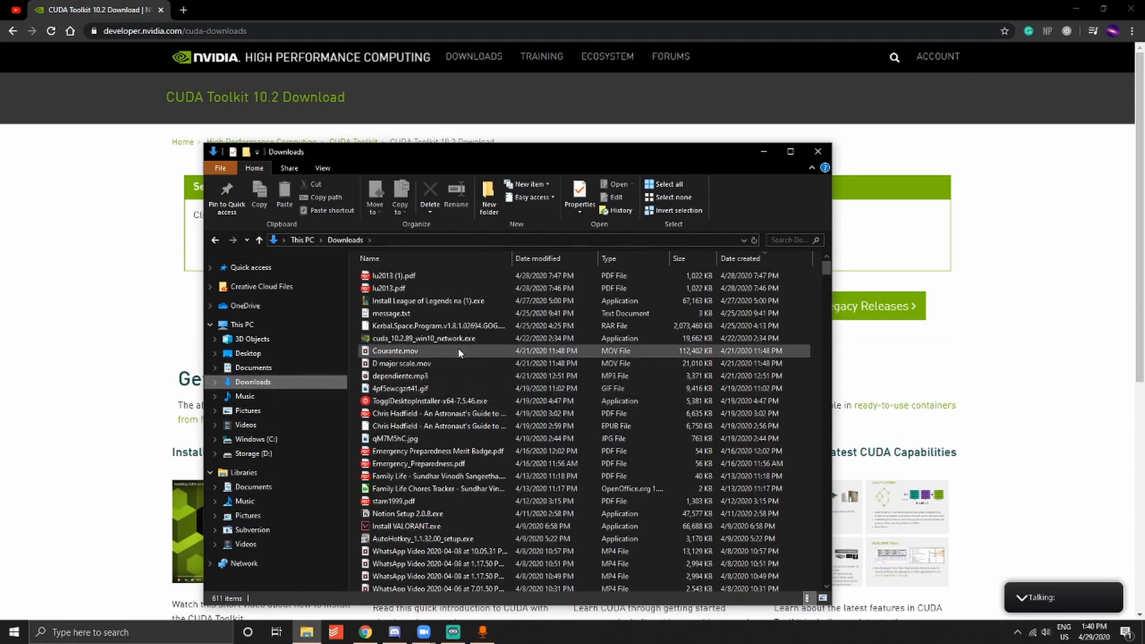
click(285, 453)
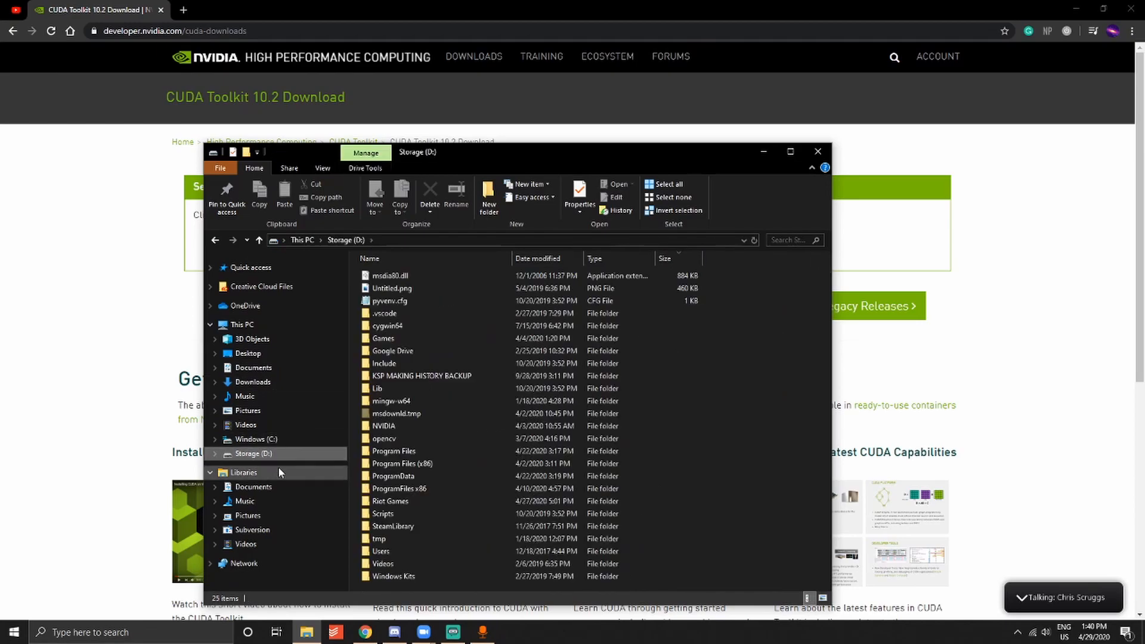
click(270, 488)
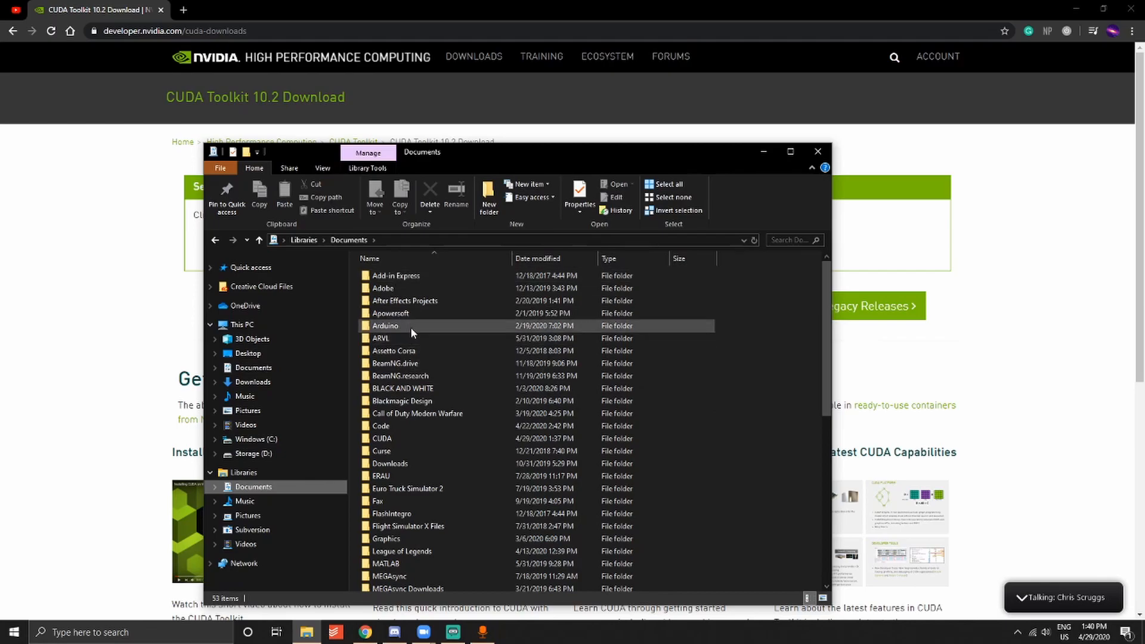
scroll(412, 325, down, 4)
scroll(418, 357, up, 3)
double_click(413, 408)
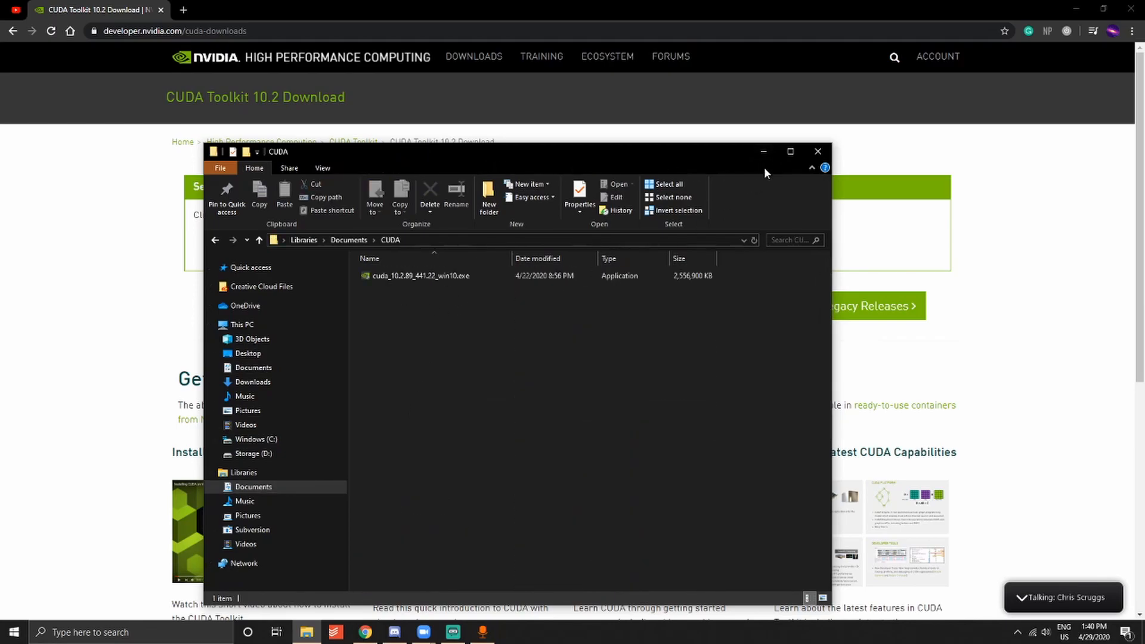
Step: Choose Windows with version 10 as the target platform on the CUDA Toolkit 10.2 download page
click(764, 151)
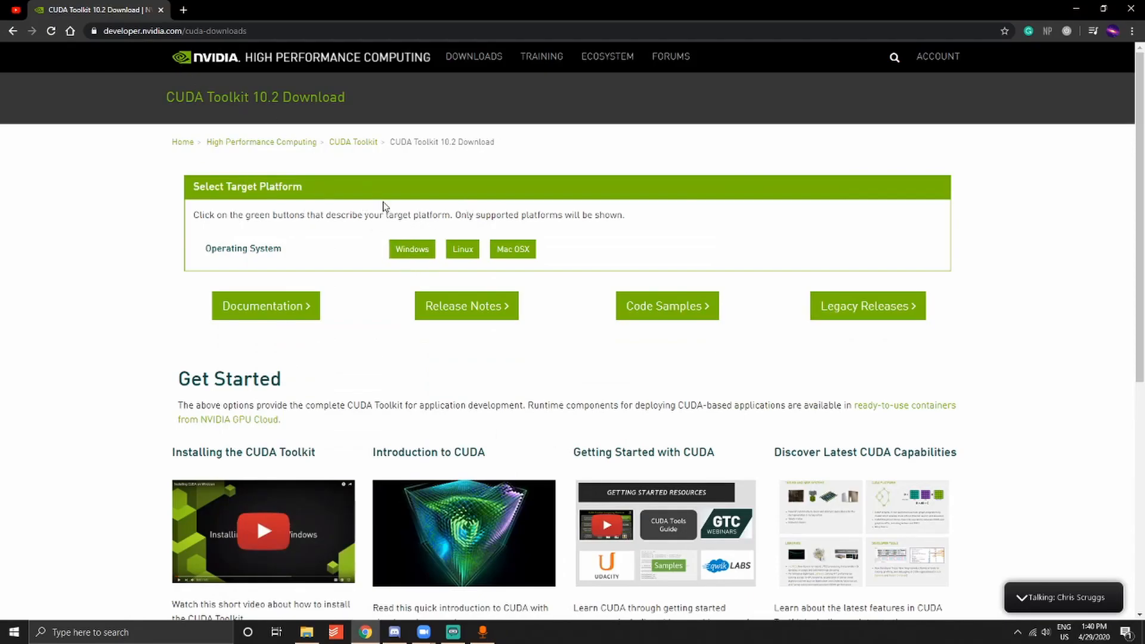
click(404, 253)
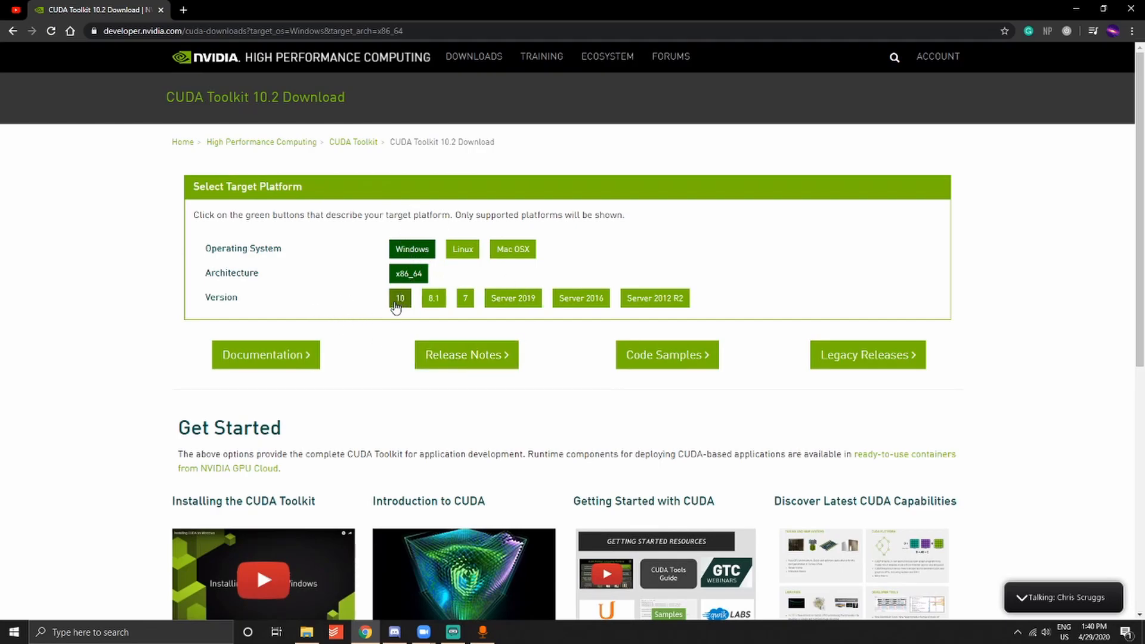
click(398, 302)
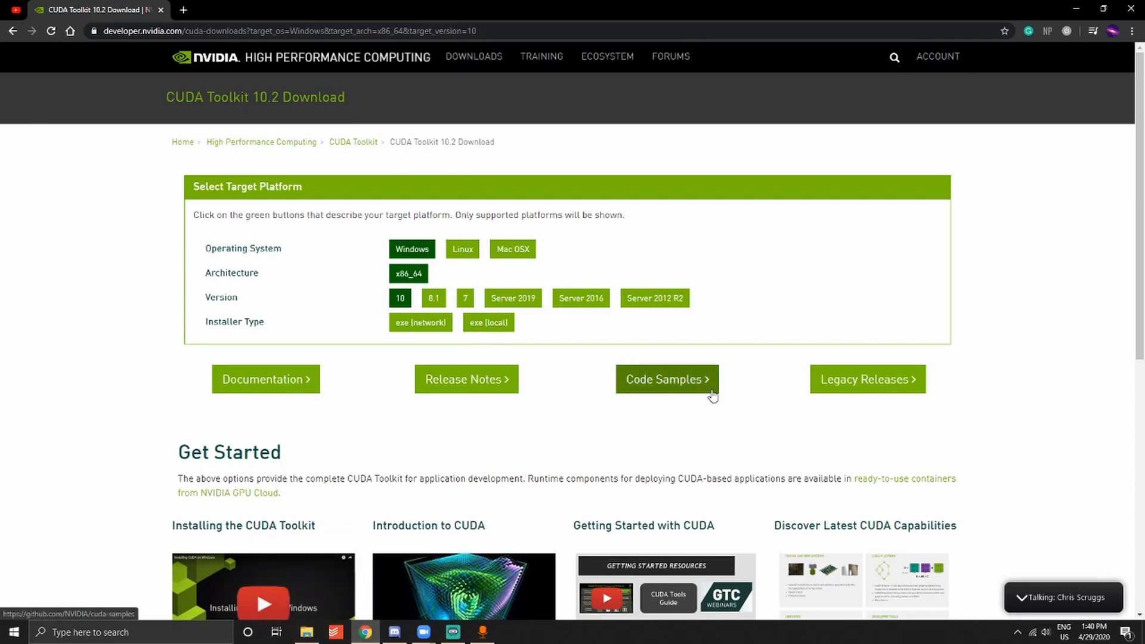
Step: Switch to the CUDA folder in File Explorer and run cuda_10.2.89_441.22_win10.exe
mouse_move(306, 630)
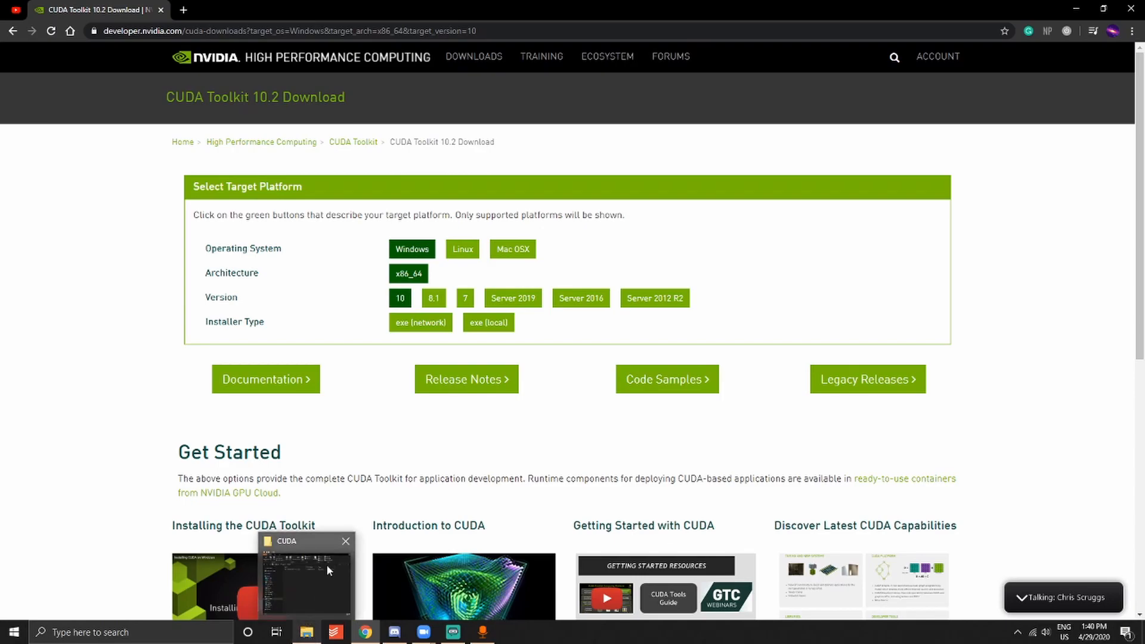
click(328, 561)
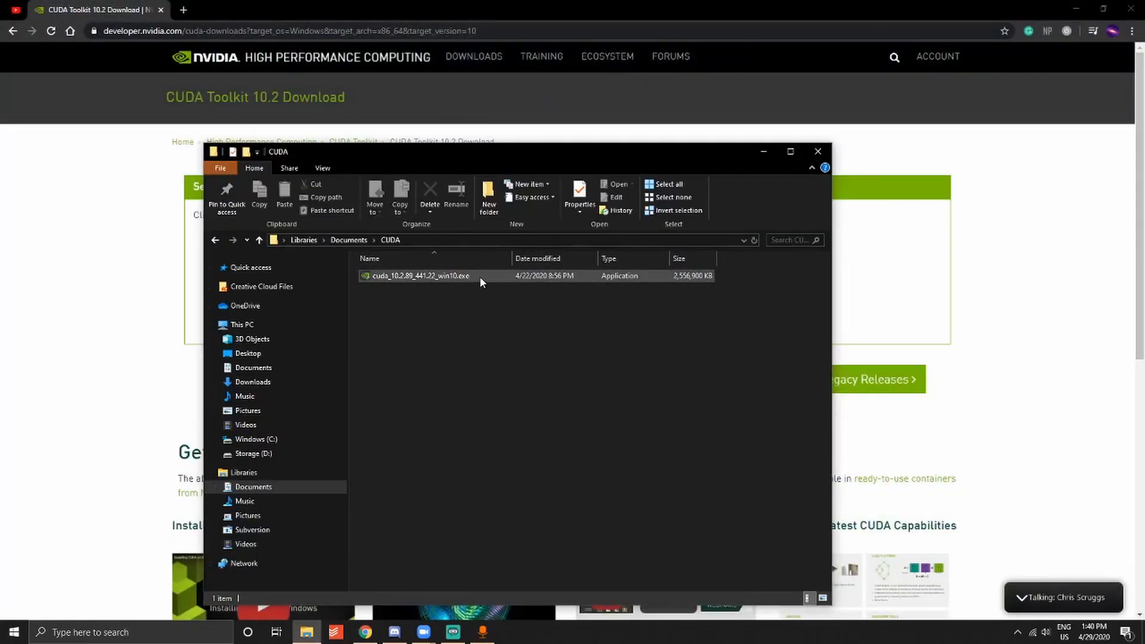
click(481, 278)
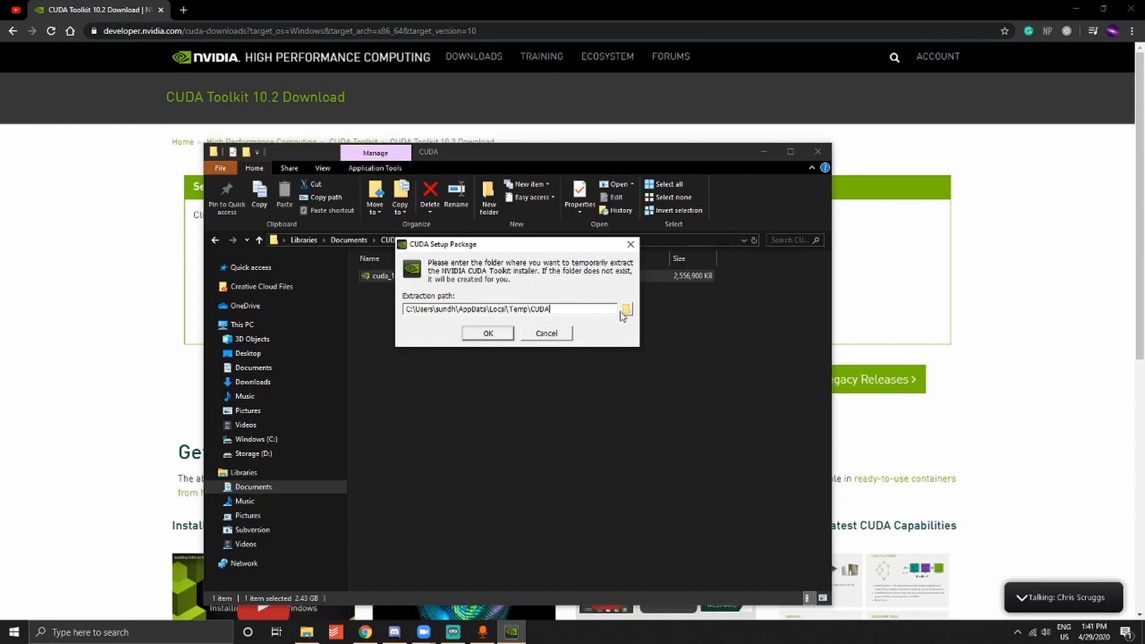
Step: Set the extraction path to a cudainstallfiles subfolder of the CUDA folder in Documents and start the extraction
click(625, 310)
scroll(561, 302, down, 3)
scroll(561, 301, up, 5)
scroll(513, 325, down, 2)
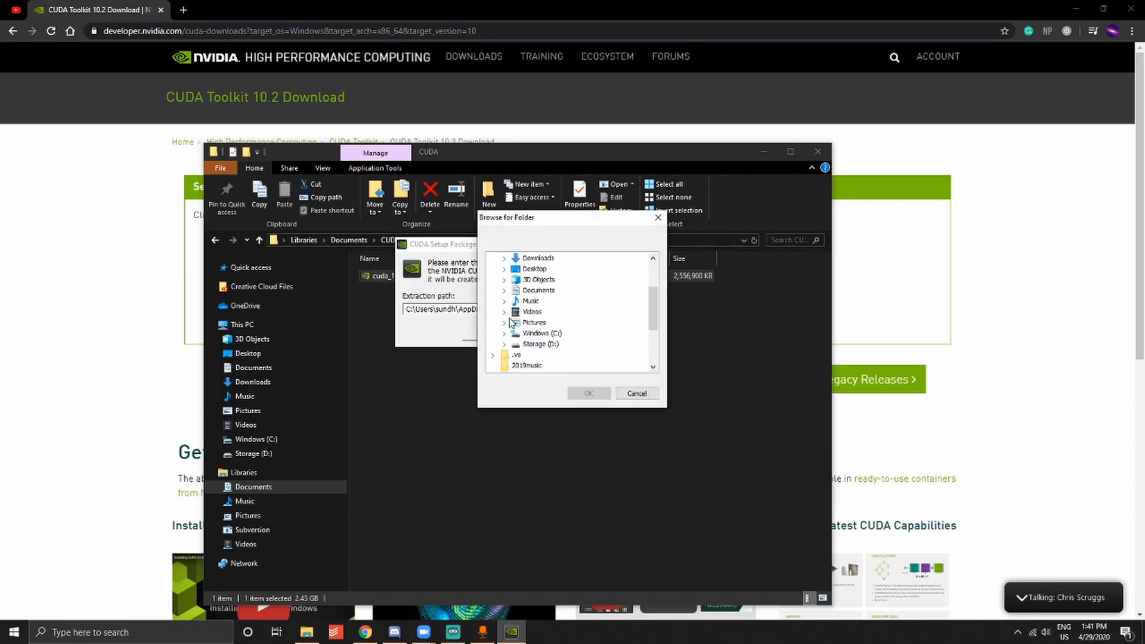
scroll(514, 299, down, 10)
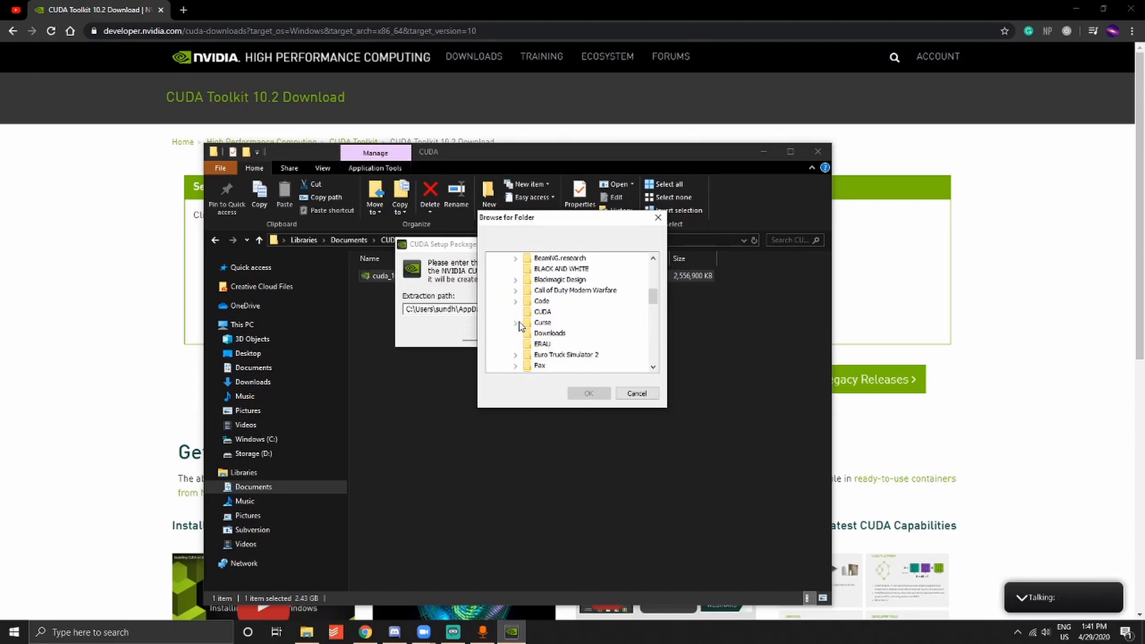
click(535, 315)
click(588, 393)
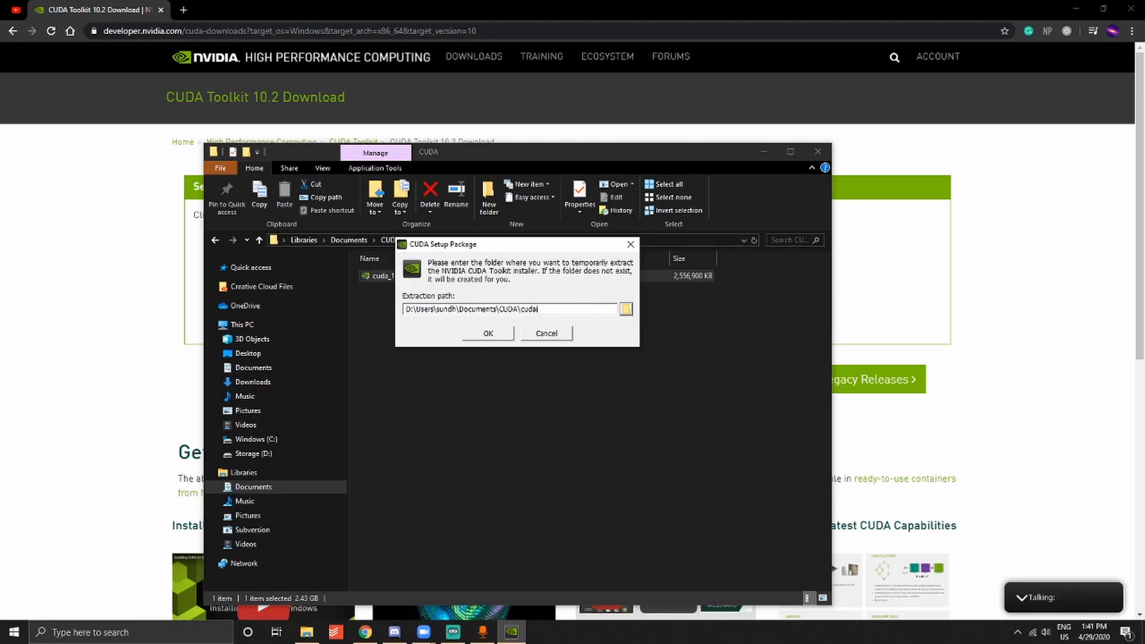
text(lfiles)
click(497, 335)
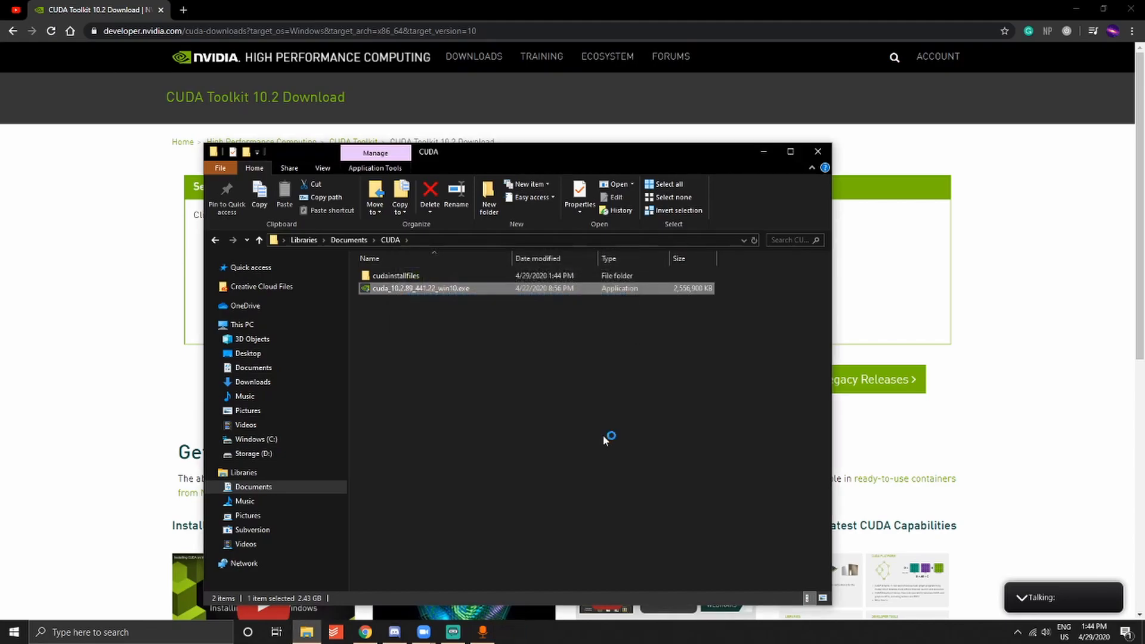
Step: Bring up the NVIDIA Installer window, move it aside and minimize it
mouse_move(513, 631)
click(524, 595)
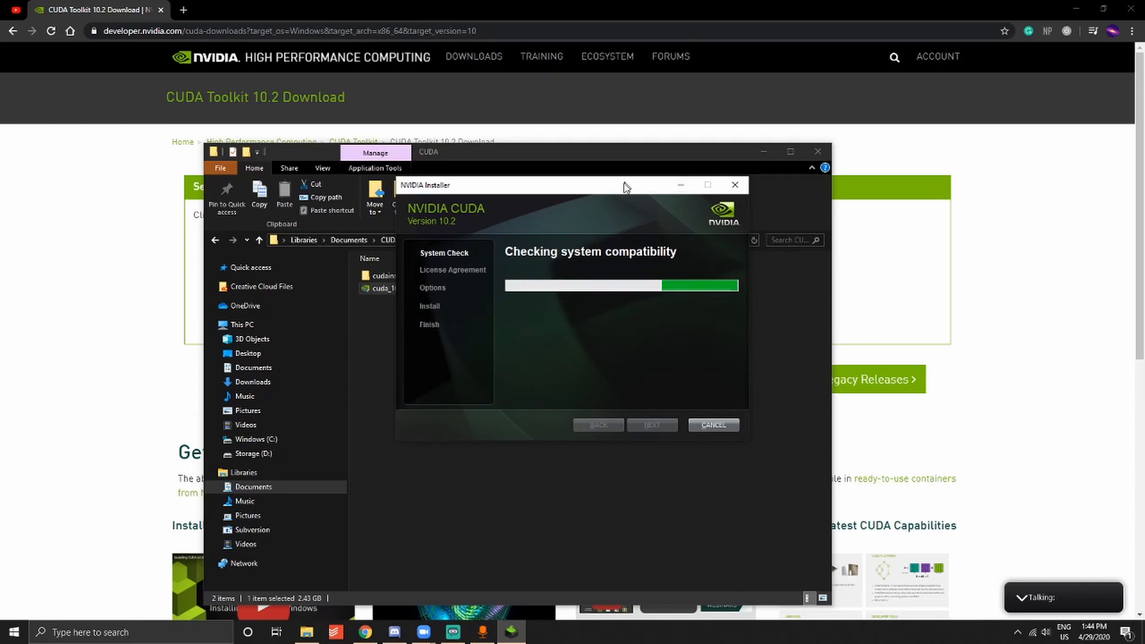
drag(626, 186, 690, 236)
click(744, 234)
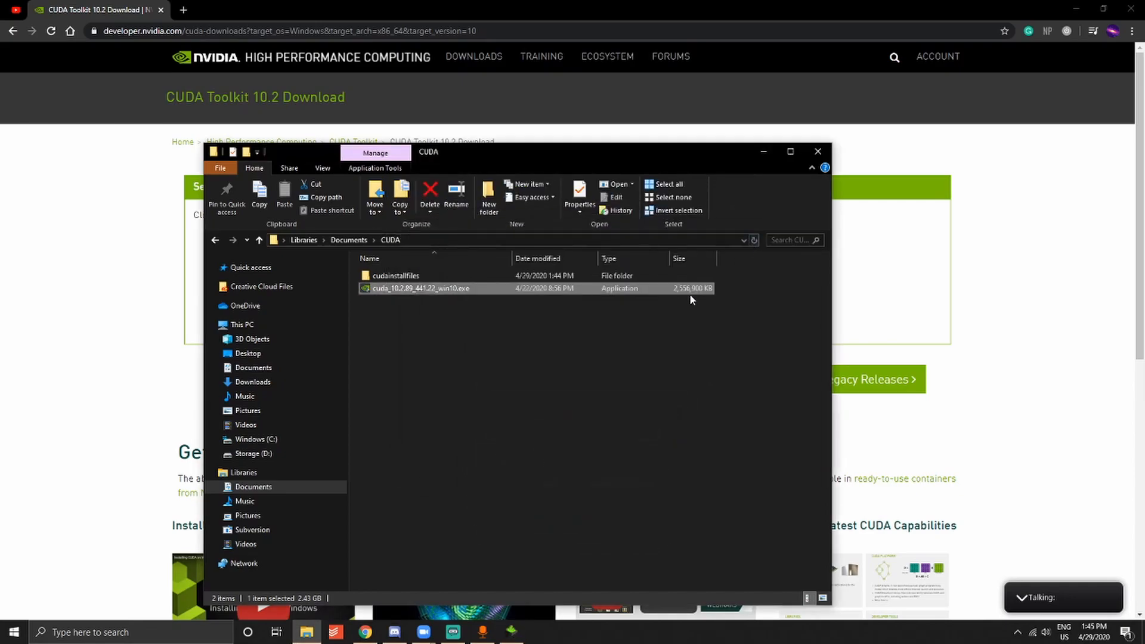
Step: Copy all the extracted files and folders in the cudainstallfiles folder
double_click(430, 276)
scroll(605, 414, down, 15)
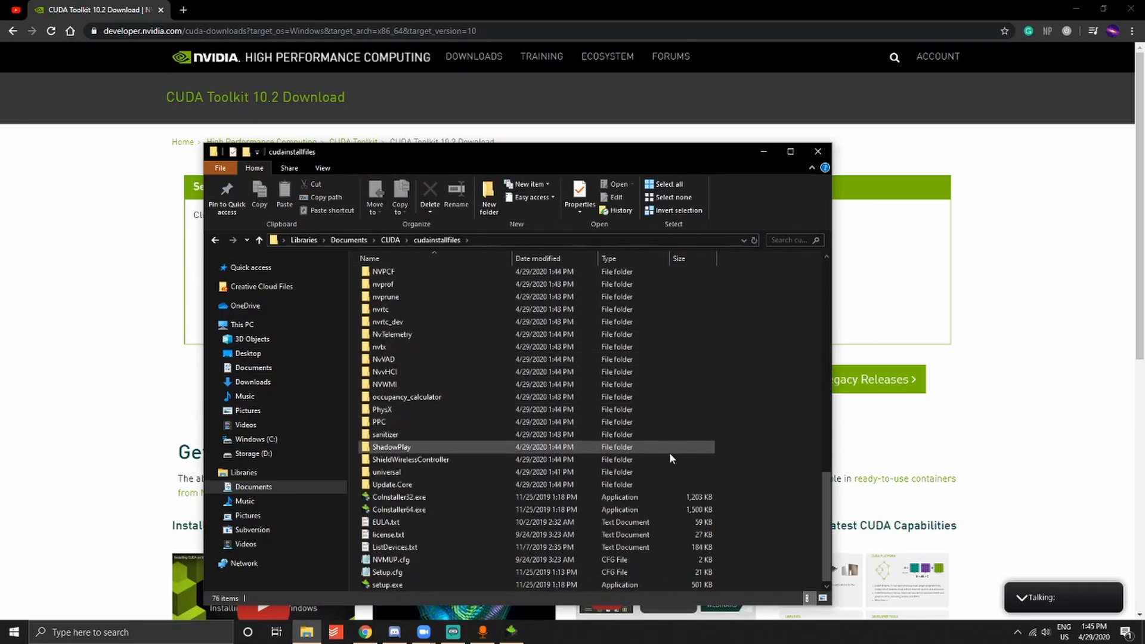
key(ctrl+a)
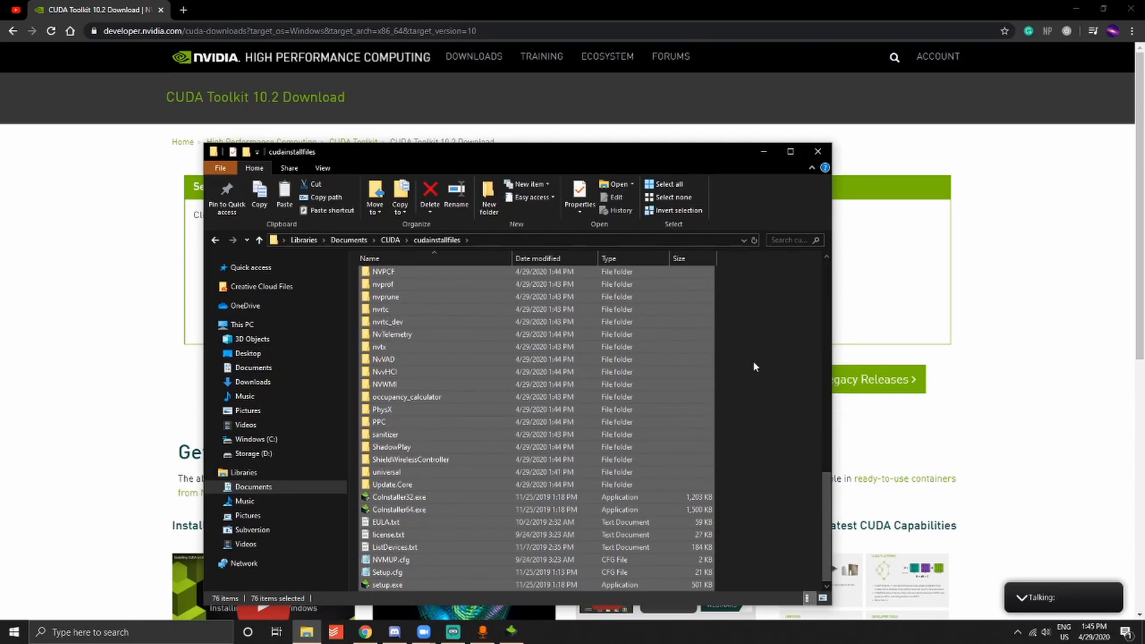
click(754, 362)
scroll(757, 360, up, 15)
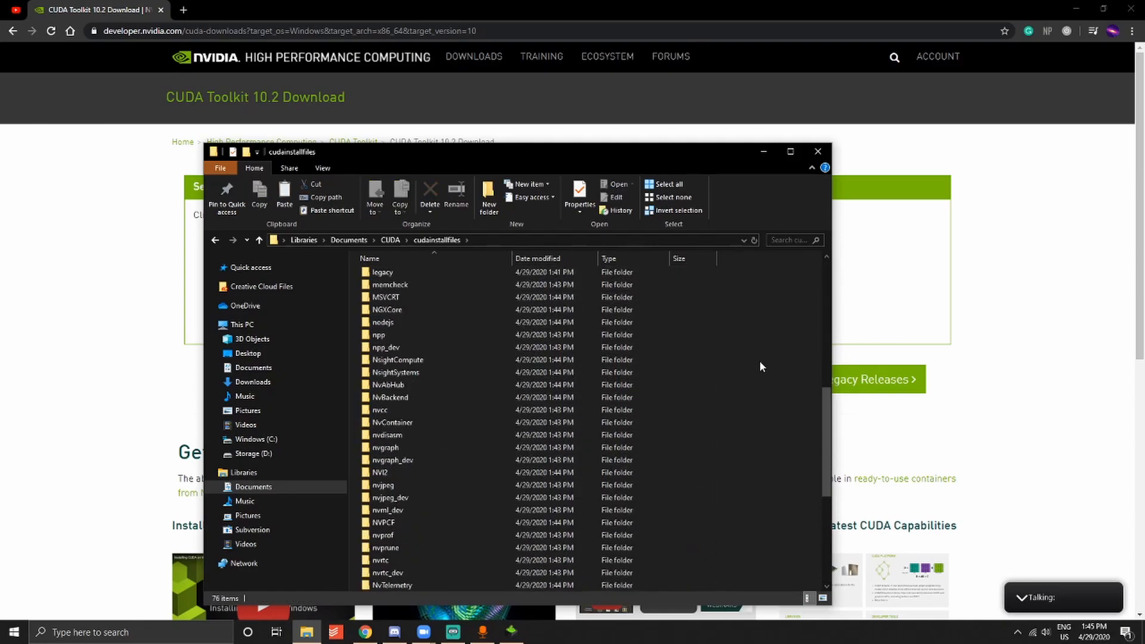
Step: Create a new folder named cuda inside the CUDA folder, minimizing the installer window
click(391, 240)
right_click(483, 339)
mouse_move(544, 486)
click(661, 483)
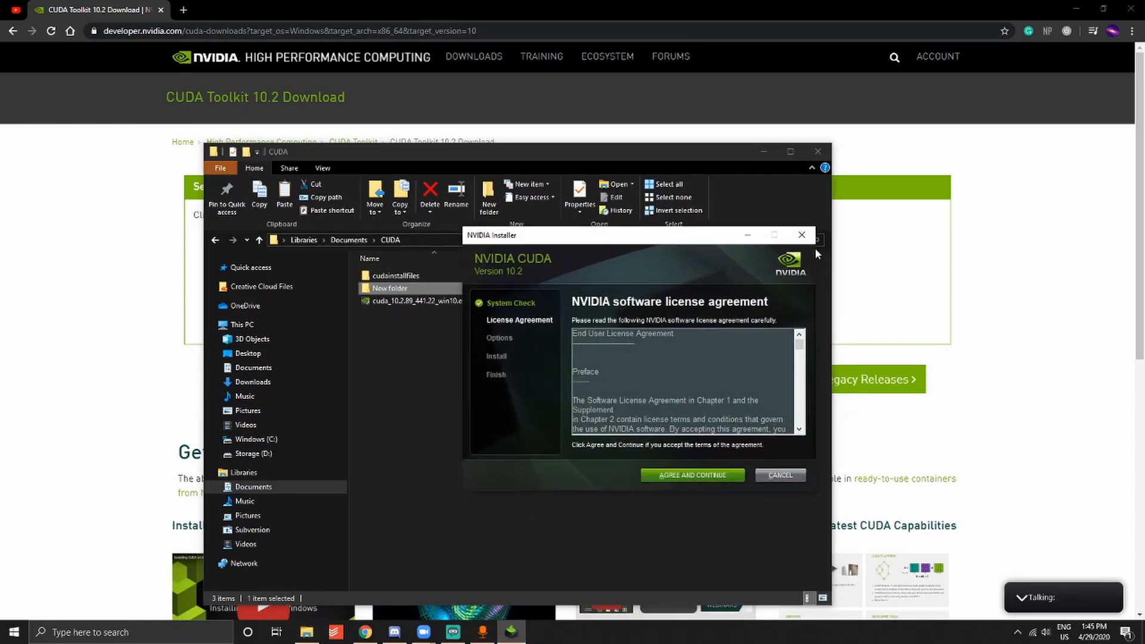
click(747, 235)
right_click(395, 288)
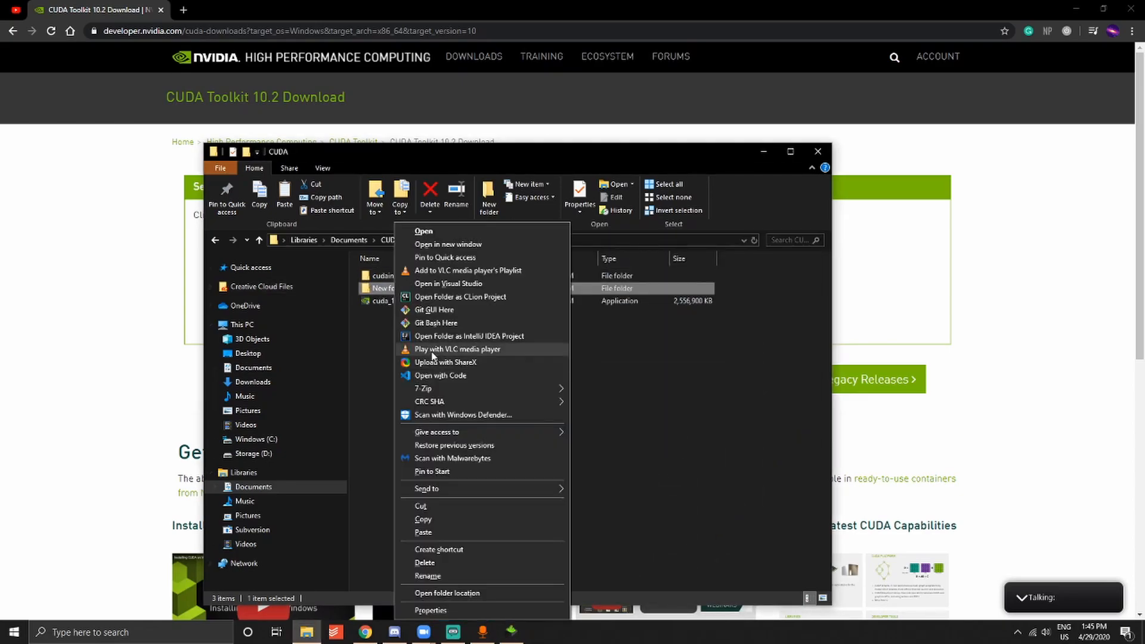
click(471, 576)
text(cuda)
key(Return)
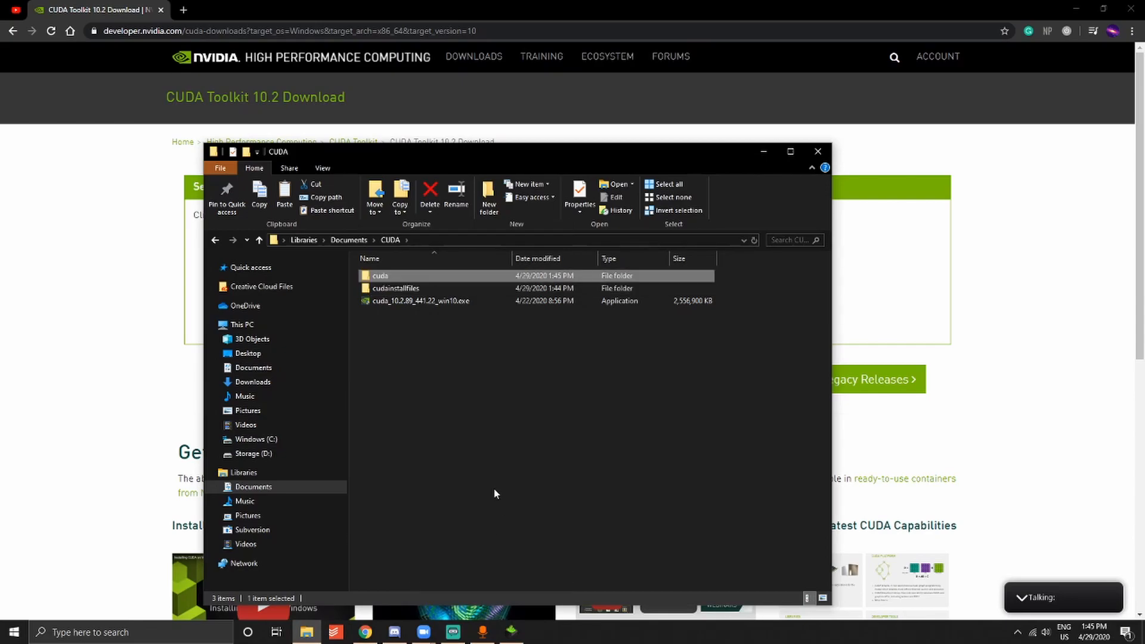
Step: Paste the copied install files into the cuda folder and select all of them
double_click(434, 273)
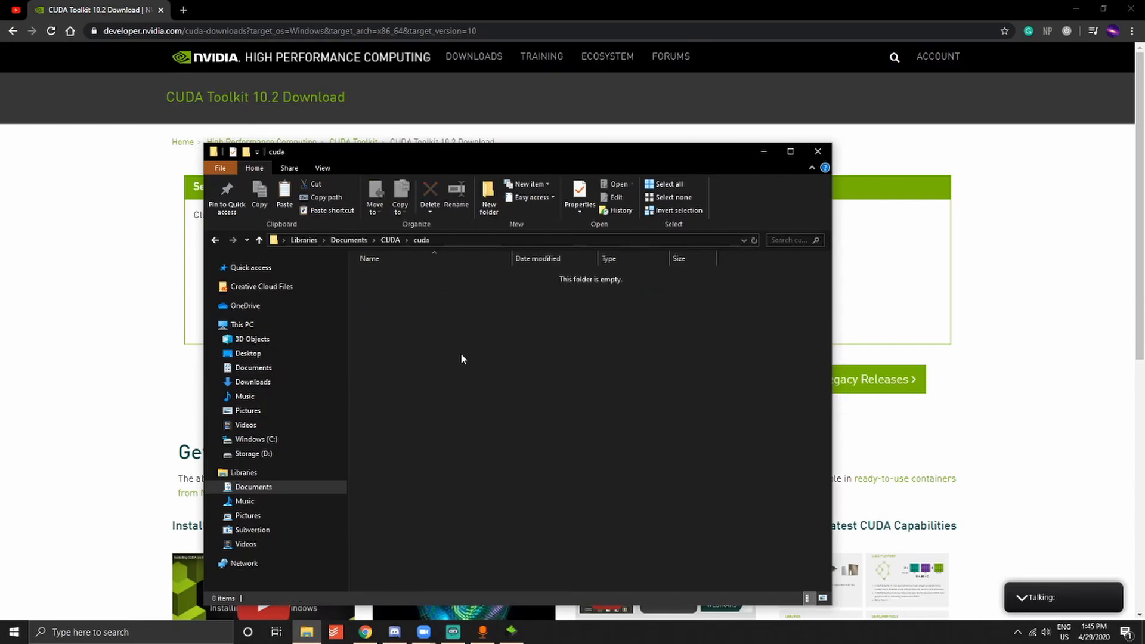
key(ctrl+v)
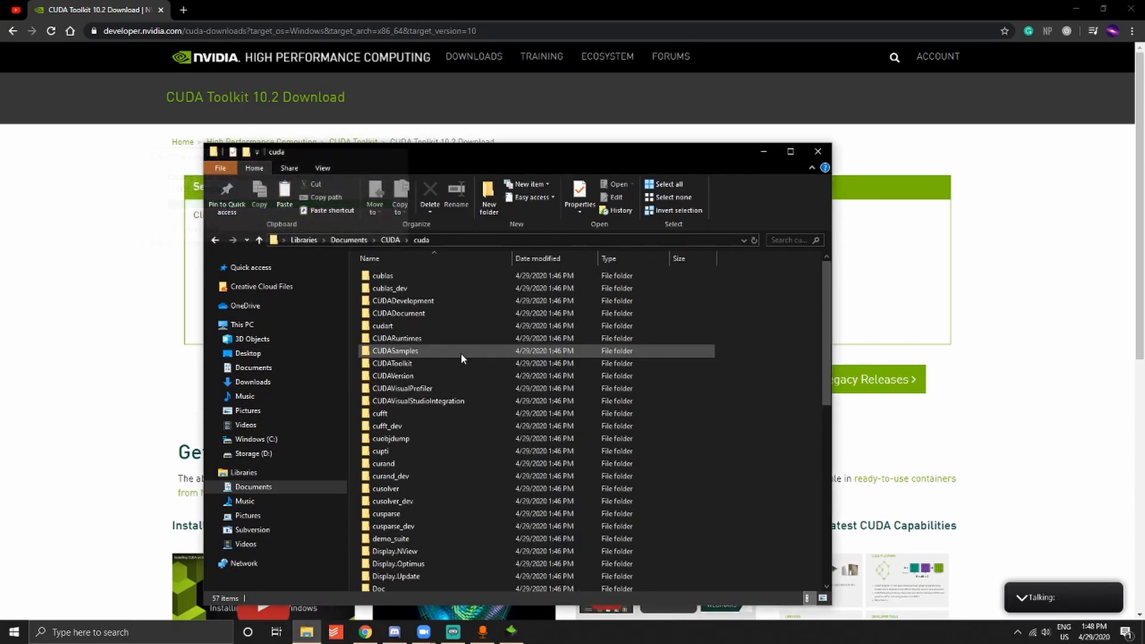
key(ctrl+a)
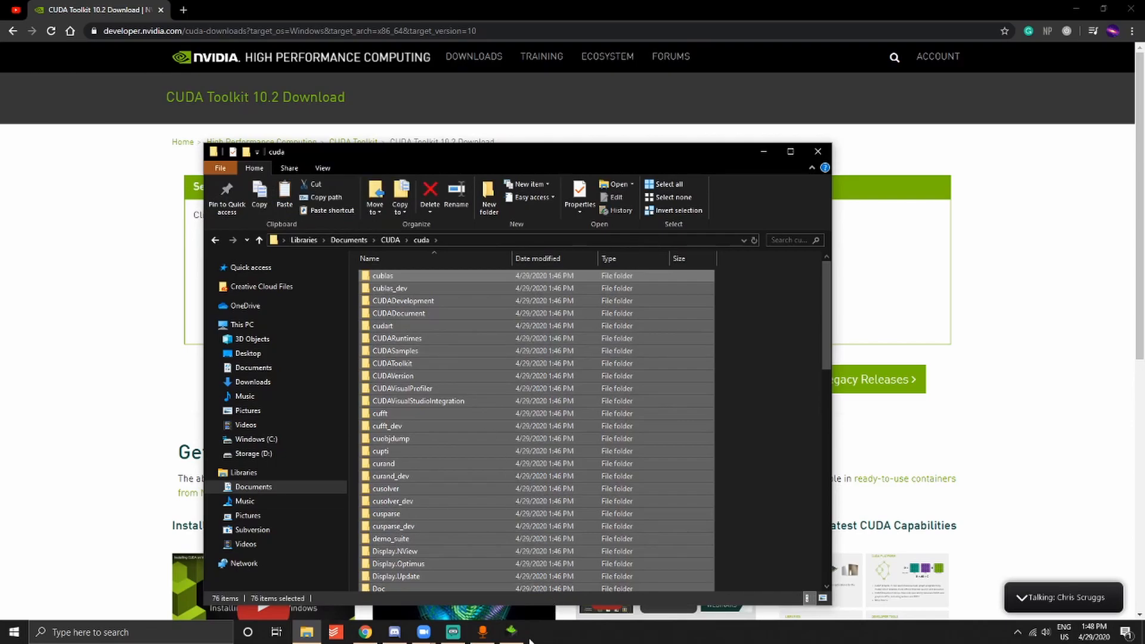
Step: Return to the NVIDIA Installer, accept the license agreement and continue with the Custom (Advanced) installation
mouse_move(511, 632)
click(506, 580)
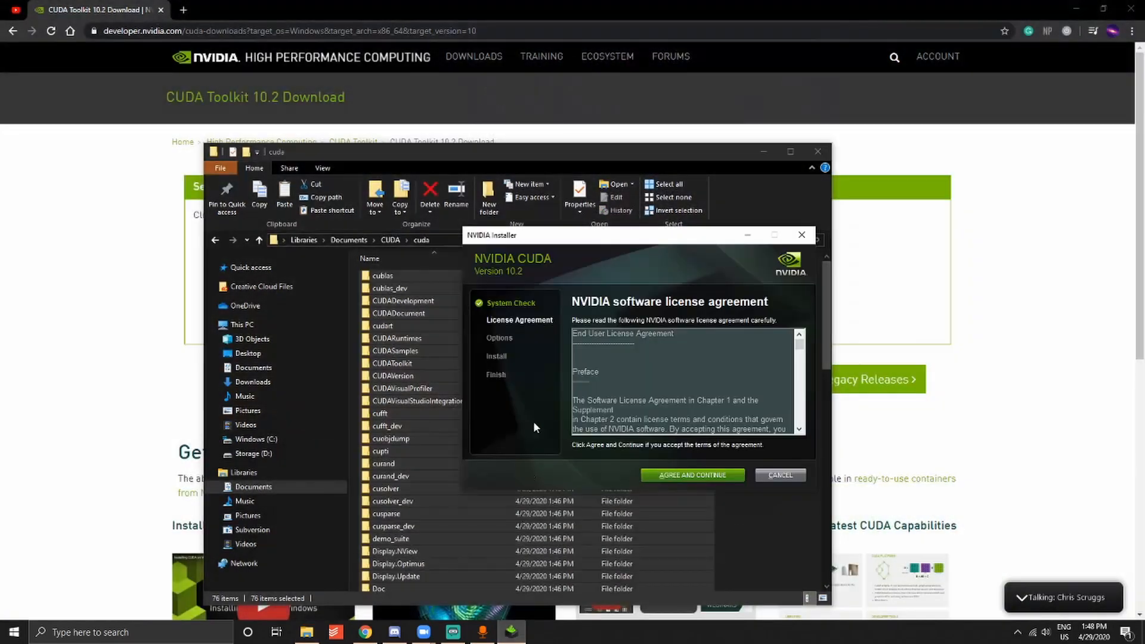
click(662, 475)
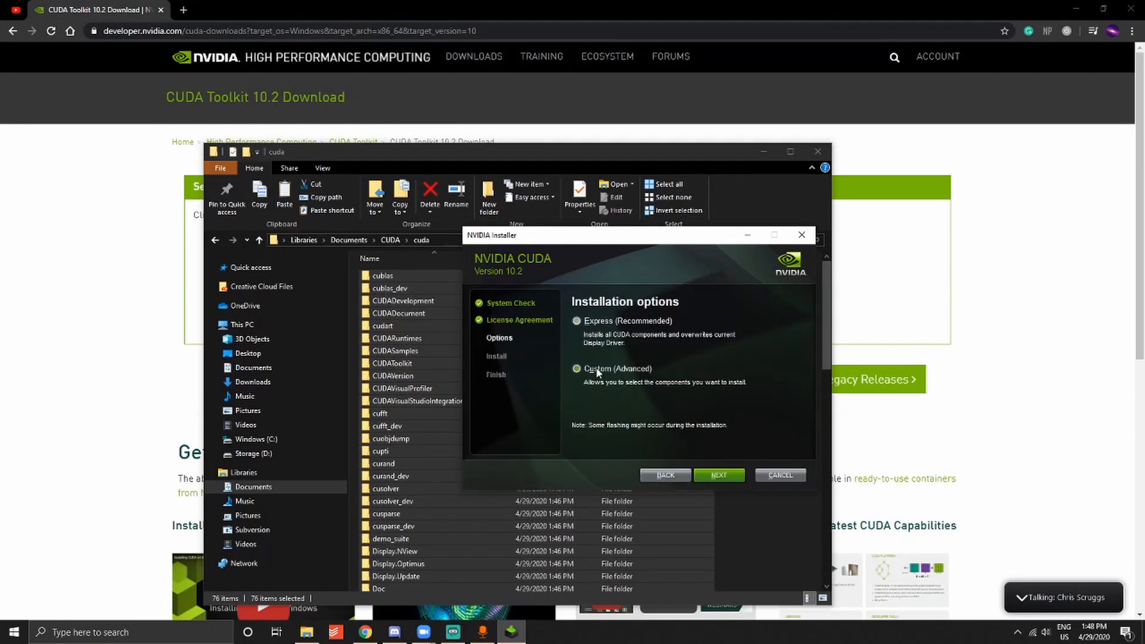
click(719, 474)
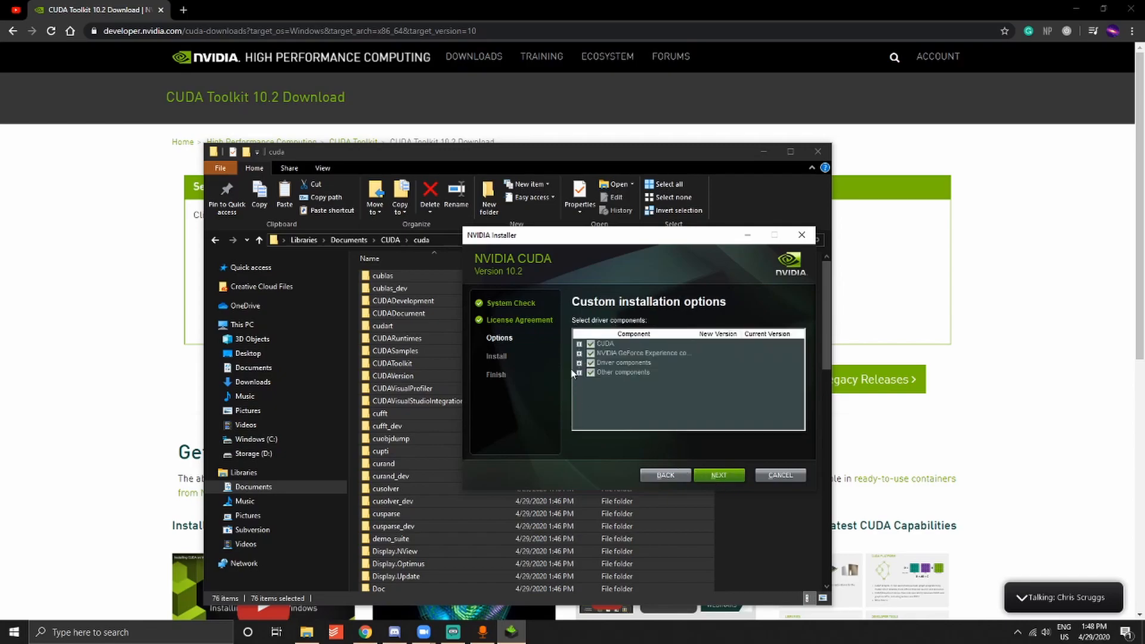
Step: Exclude Visual Studio Integration and NVIDIA GeForce Experience from the installation, and expand the Other components group
click(579, 354)
click(579, 344)
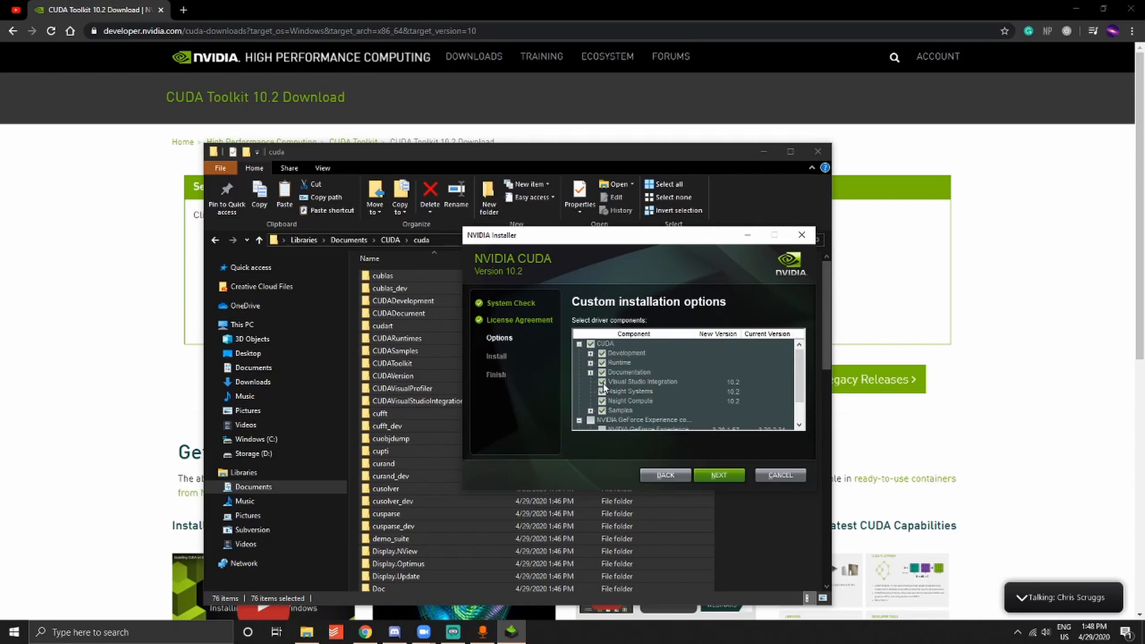
scroll(603, 387, down, 1)
click(579, 410)
scroll(578, 403, down, 1)
click(578, 392)
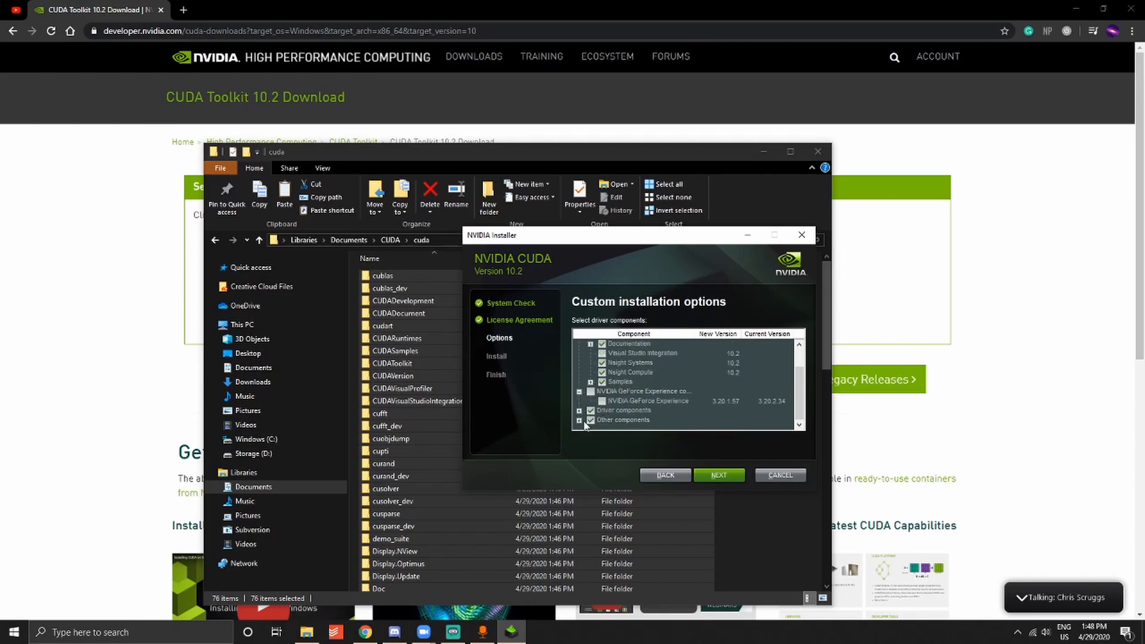
click(580, 421)
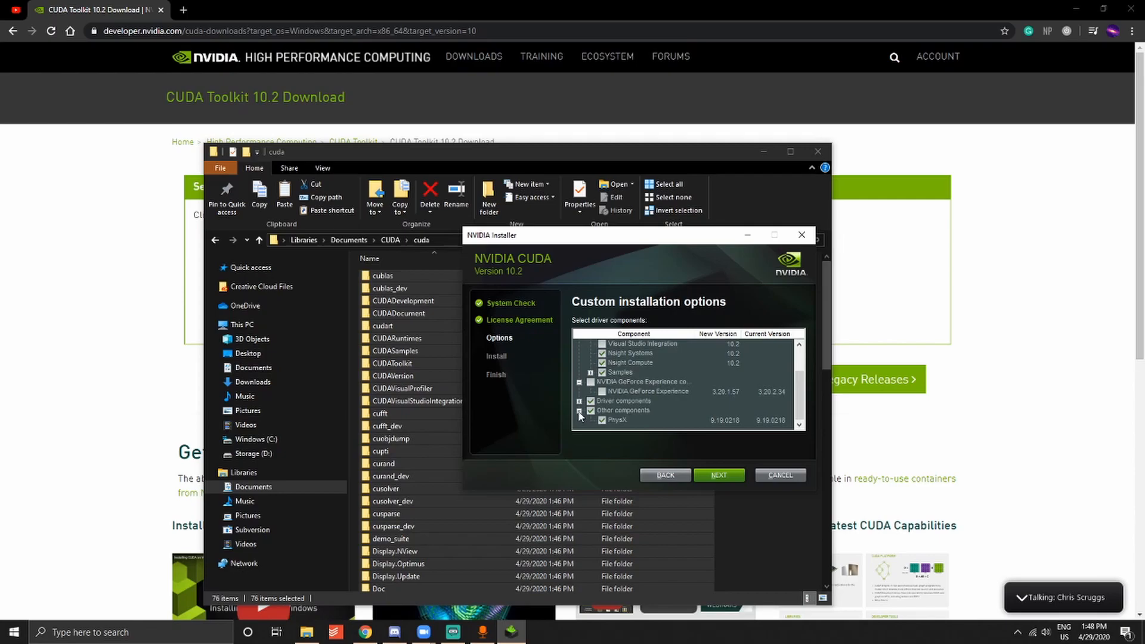
scroll(596, 418, up, 2)
Step: Continue to the installation location page, cancel the NVIDIA installer and deselect the files in the cuda folder
click(719, 474)
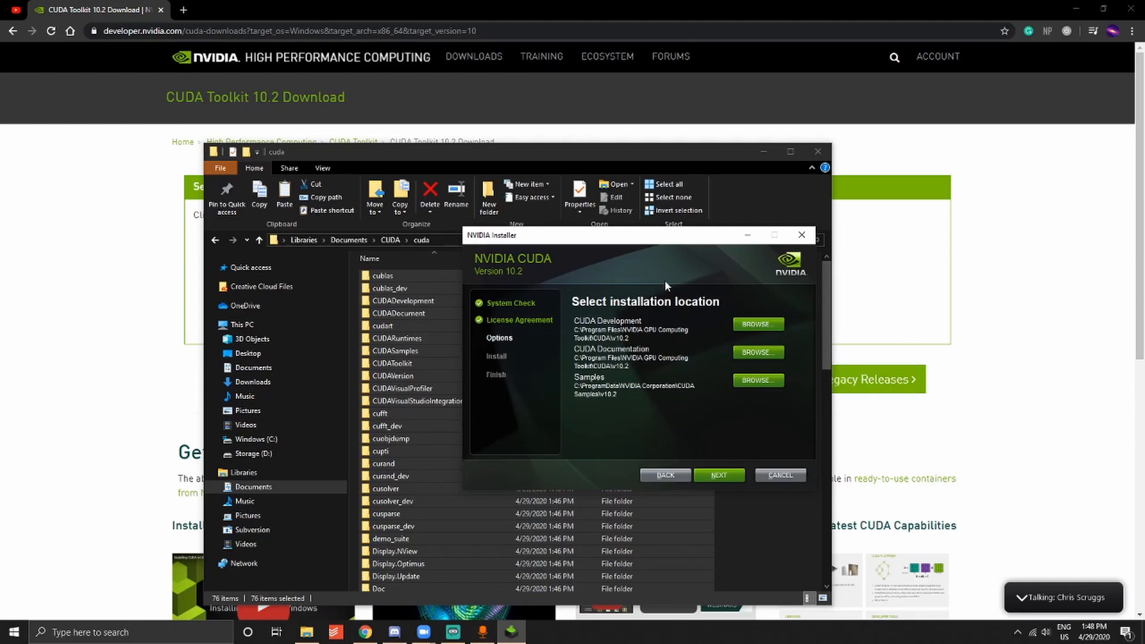
click(797, 476)
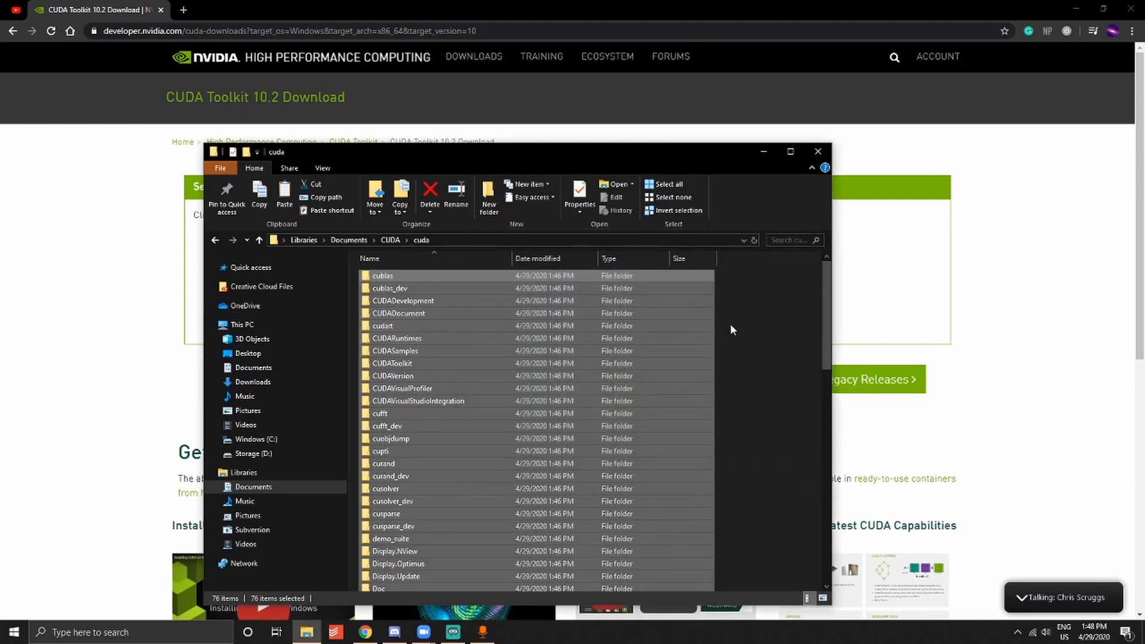
click(741, 328)
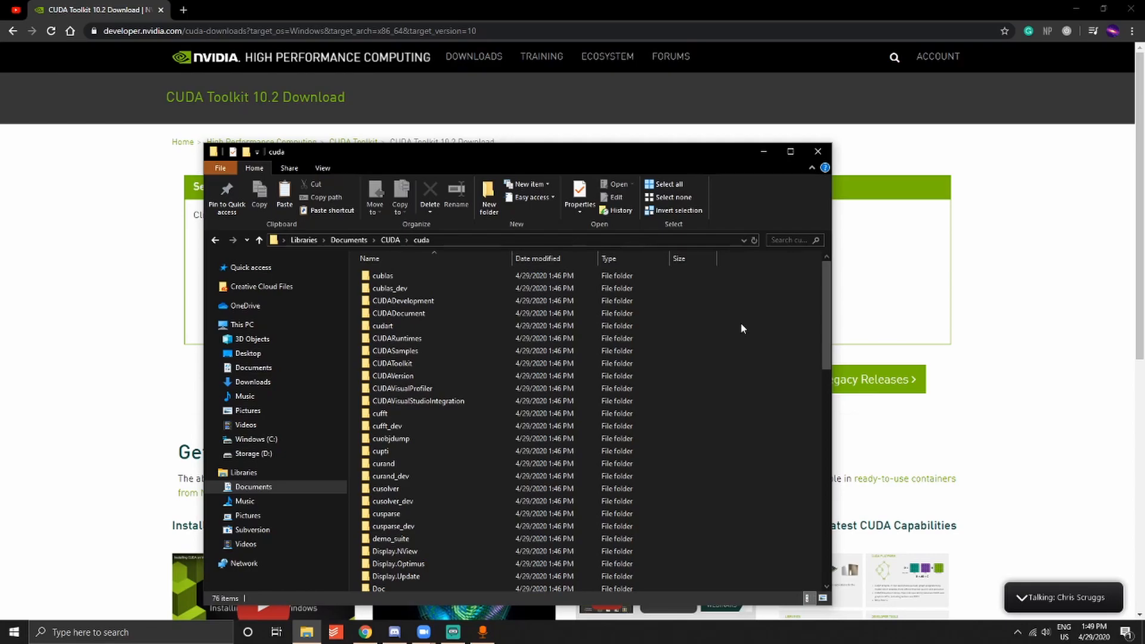
Step: Open the Visual Studio Installer, view the available releases and bring up the modification options for Visual Studio Community 2019
click(129, 638)
text(visual)
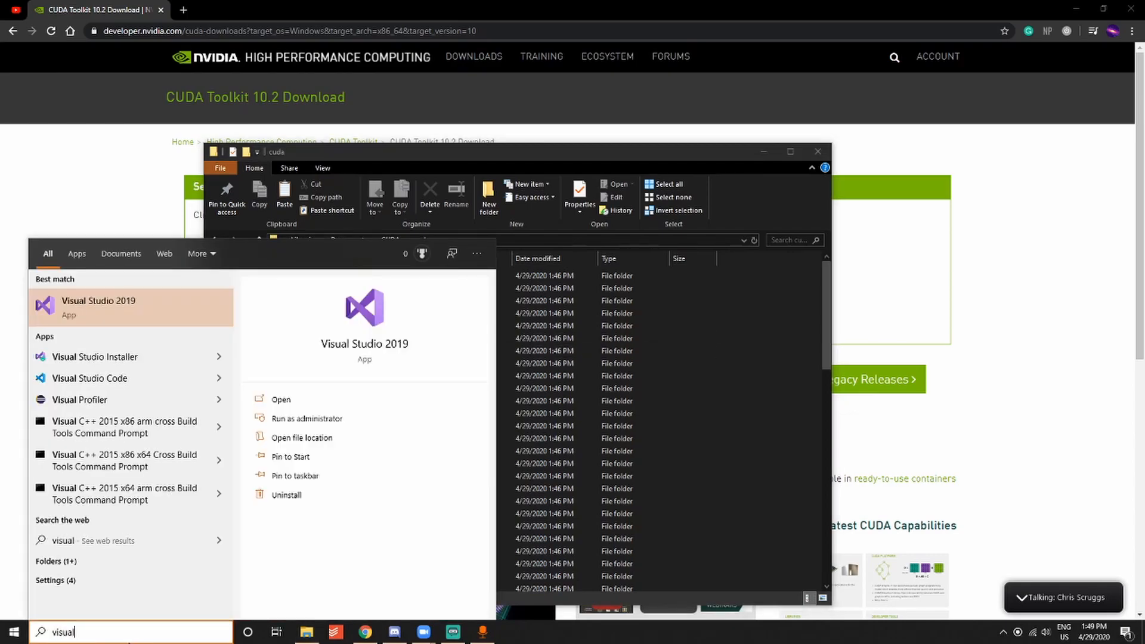
click(166, 357)
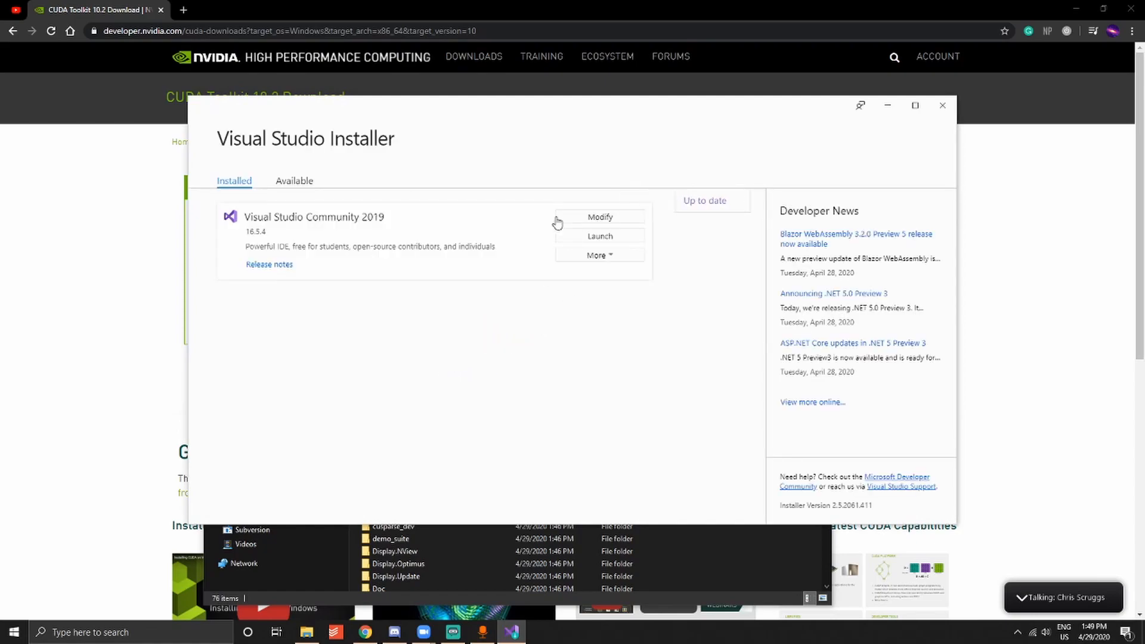
click(302, 183)
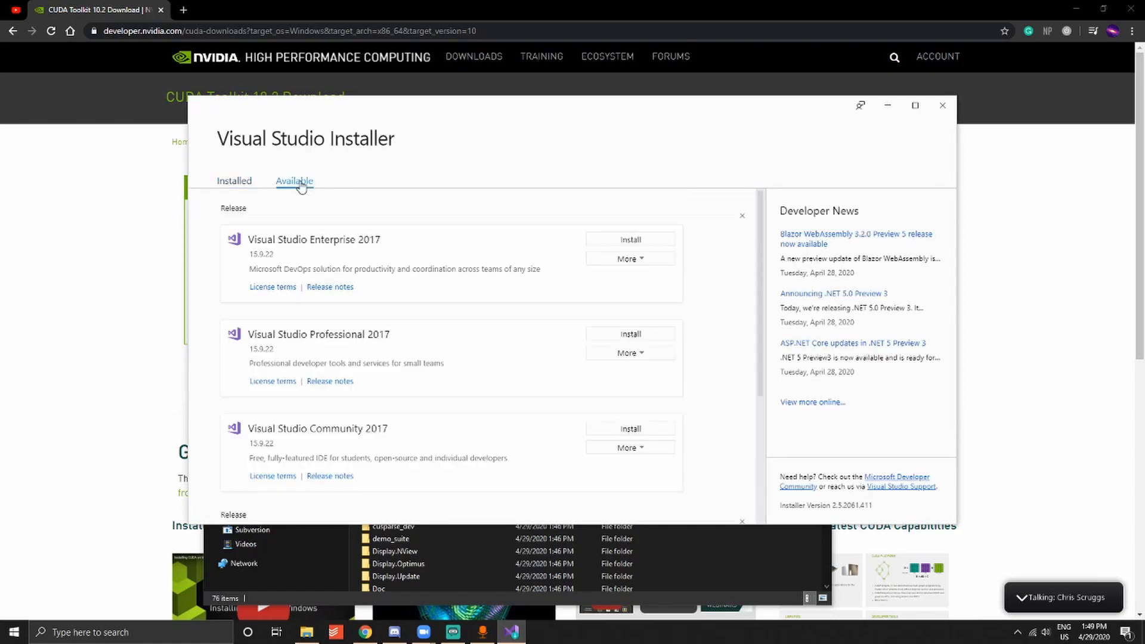
click(237, 182)
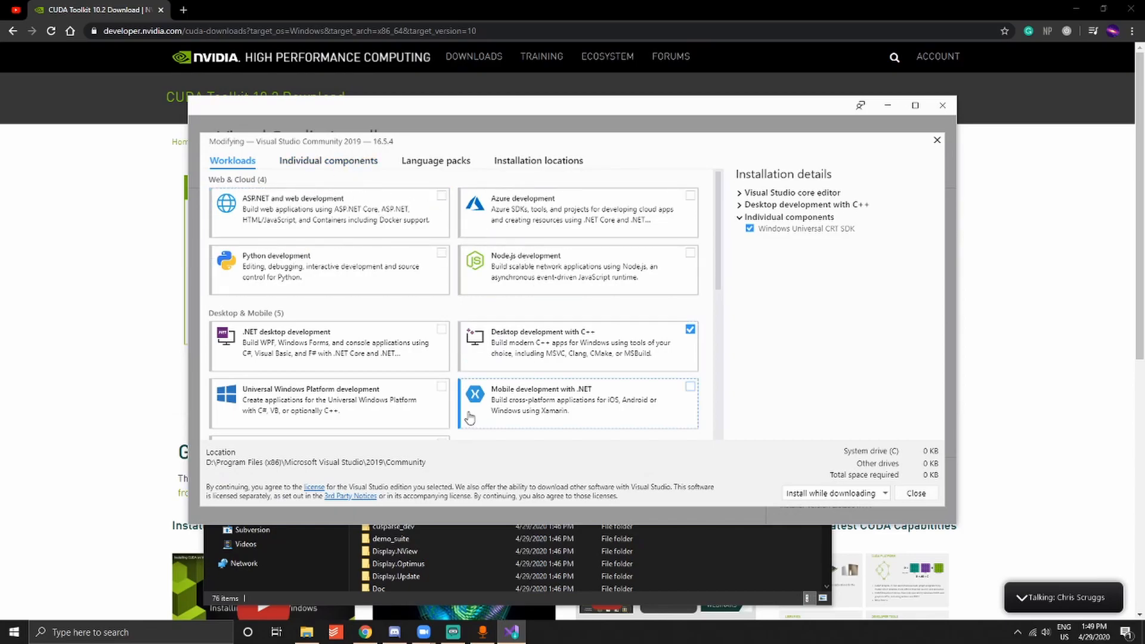
Step: Reselect the Desktop development with C++ workload and review its optional components
click(529, 345)
click(540, 346)
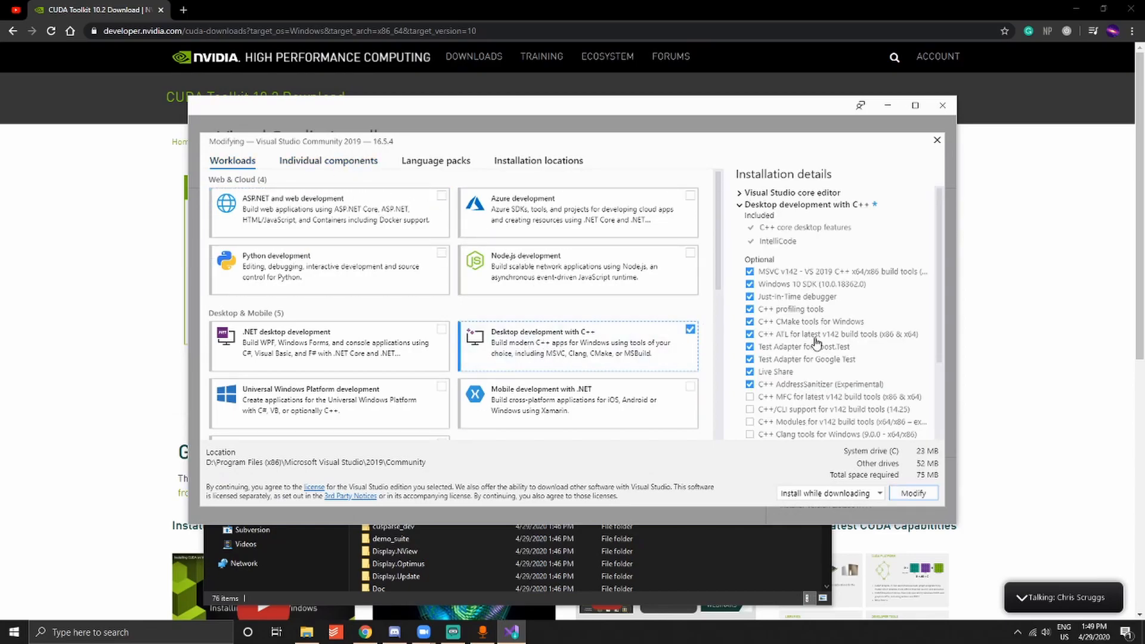
scroll(827, 353, down, 1)
scroll(816, 365, up, 1)
Step: Search the individual components for "windows 10" and "crt", and close the Visual Studio Installer without applying modifications
click(334, 167)
click(326, 182)
text(windows 10)
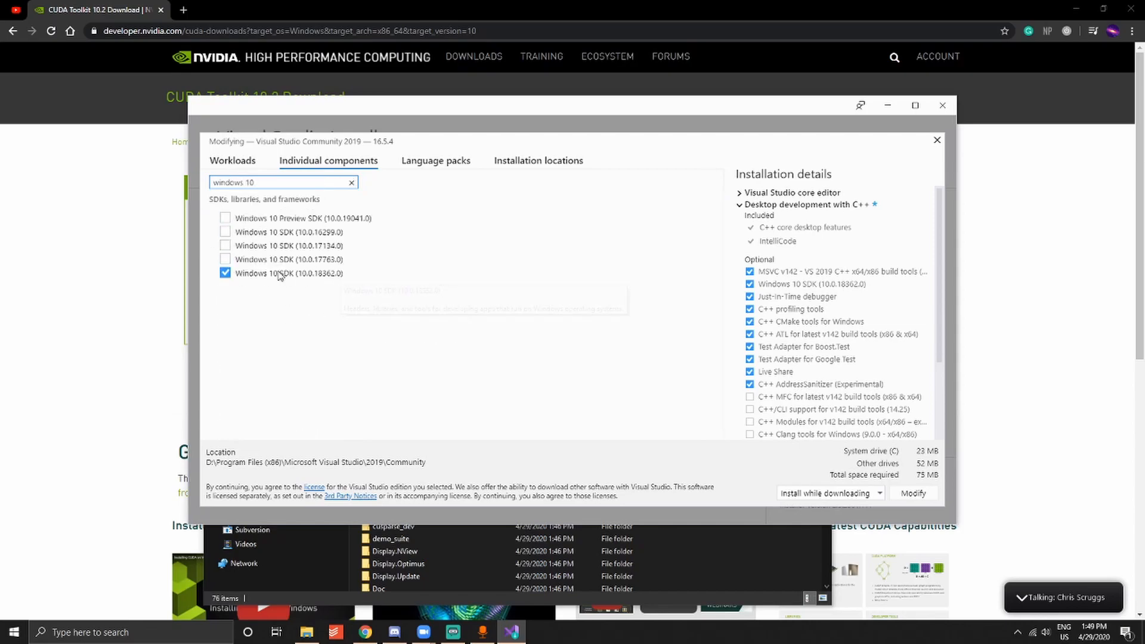
click(351, 183)
click(326, 182)
text(crt)
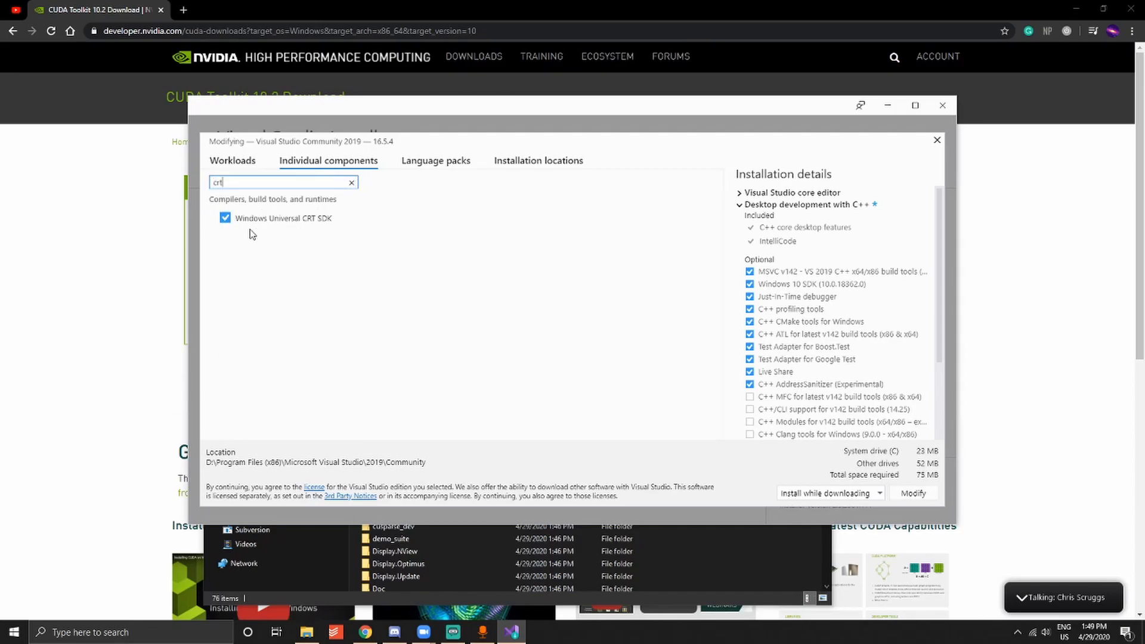
click(936, 139)
click(942, 107)
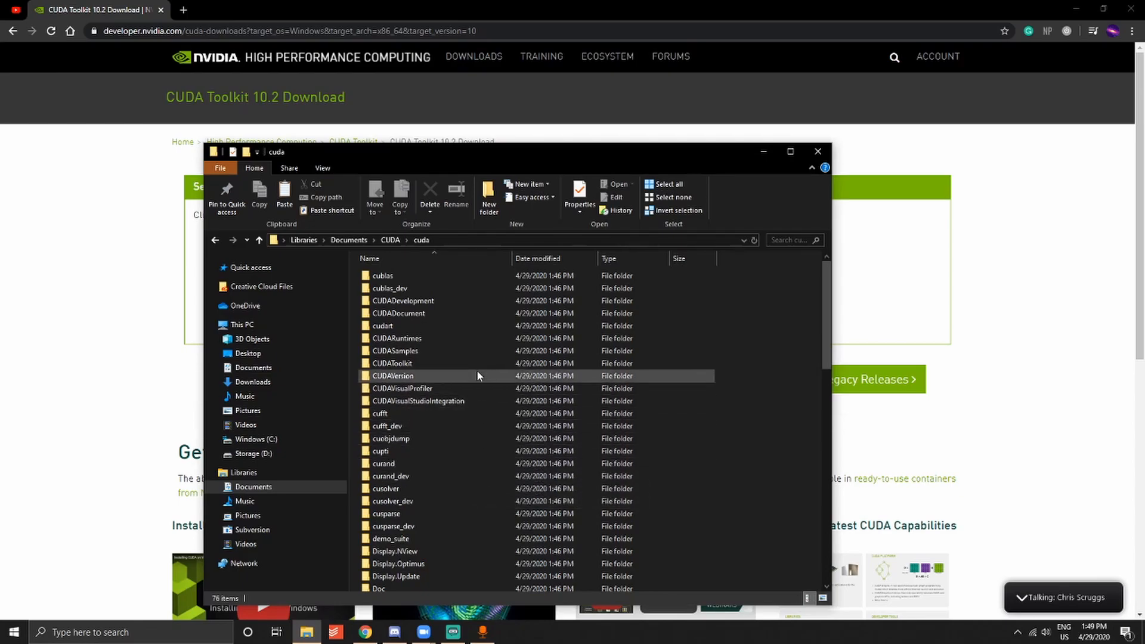
Step: In the cuda folder, open CUDAVisualStudioIntegration\extras\visual_studio_integration\MSBuildExtensions, select its four files and clear the selection
click(460, 403)
double_click(466, 401)
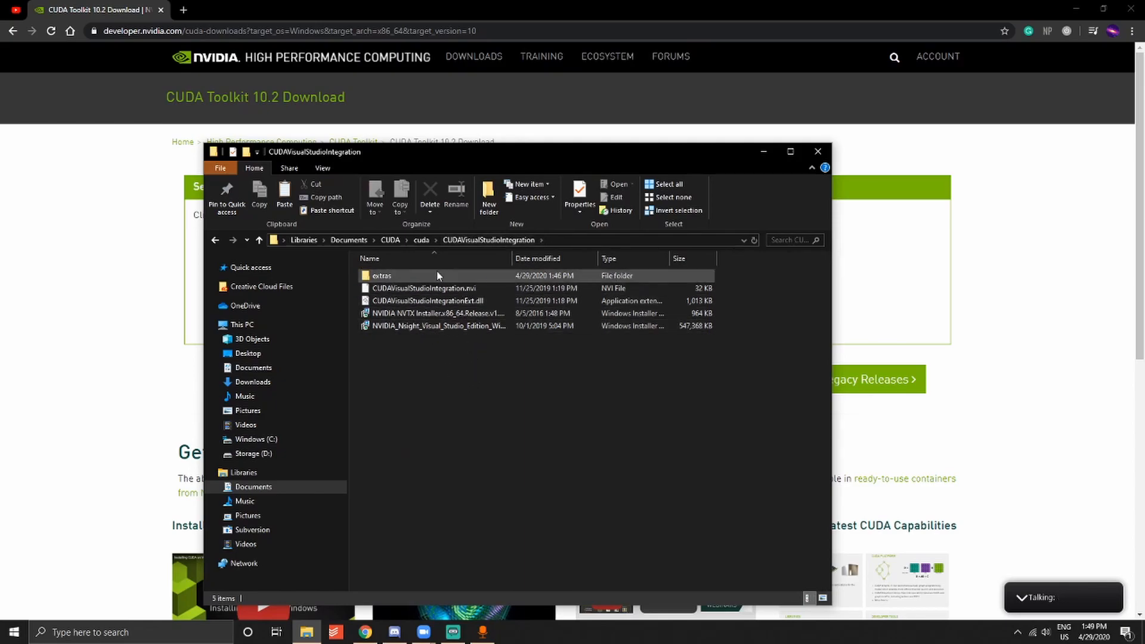
double_click(466, 276)
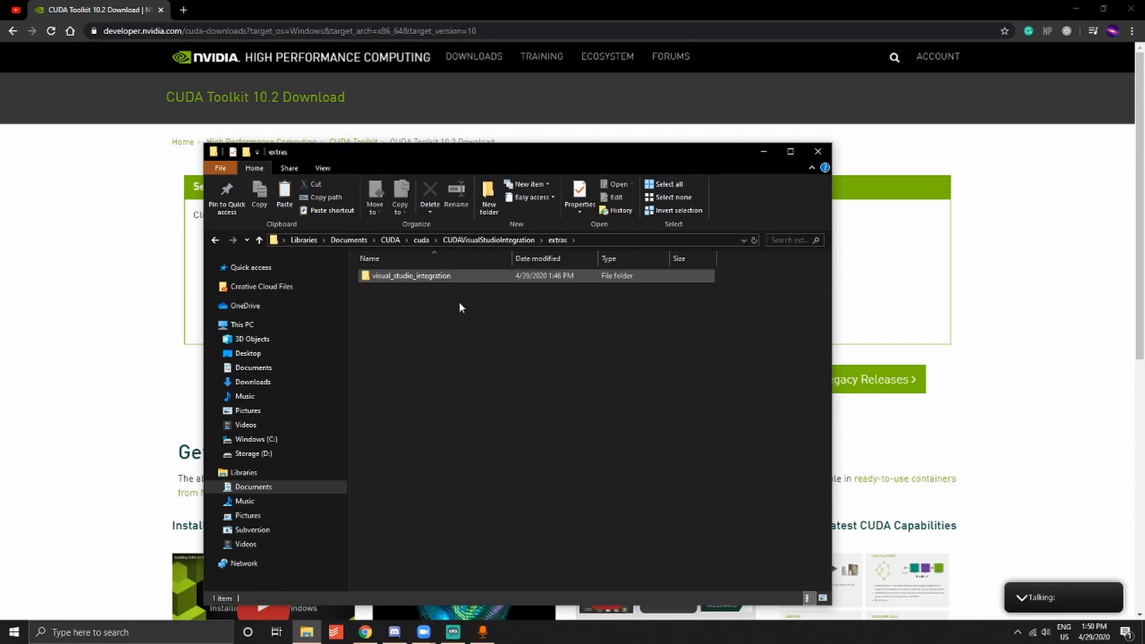
double_click(444, 276)
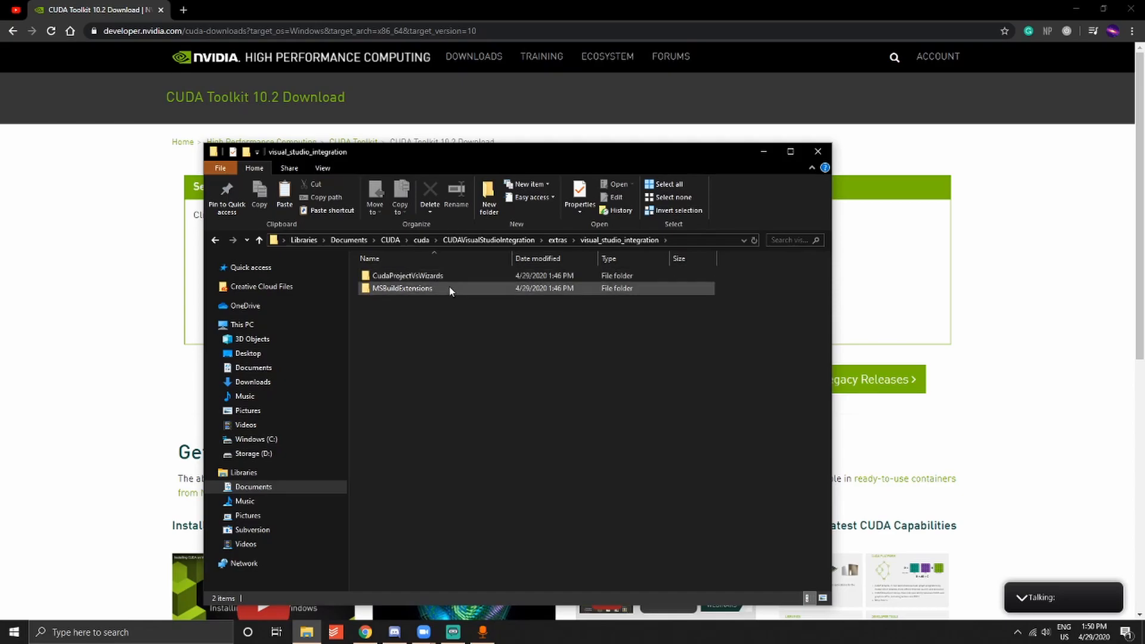
double_click(449, 288)
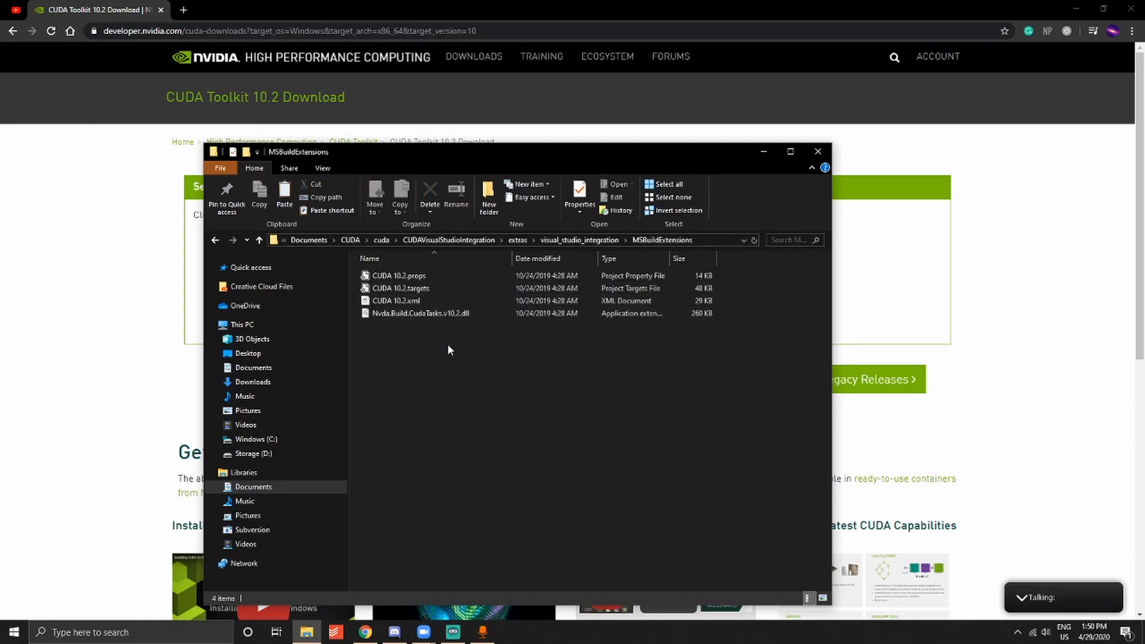
drag(476, 410, 458, 266)
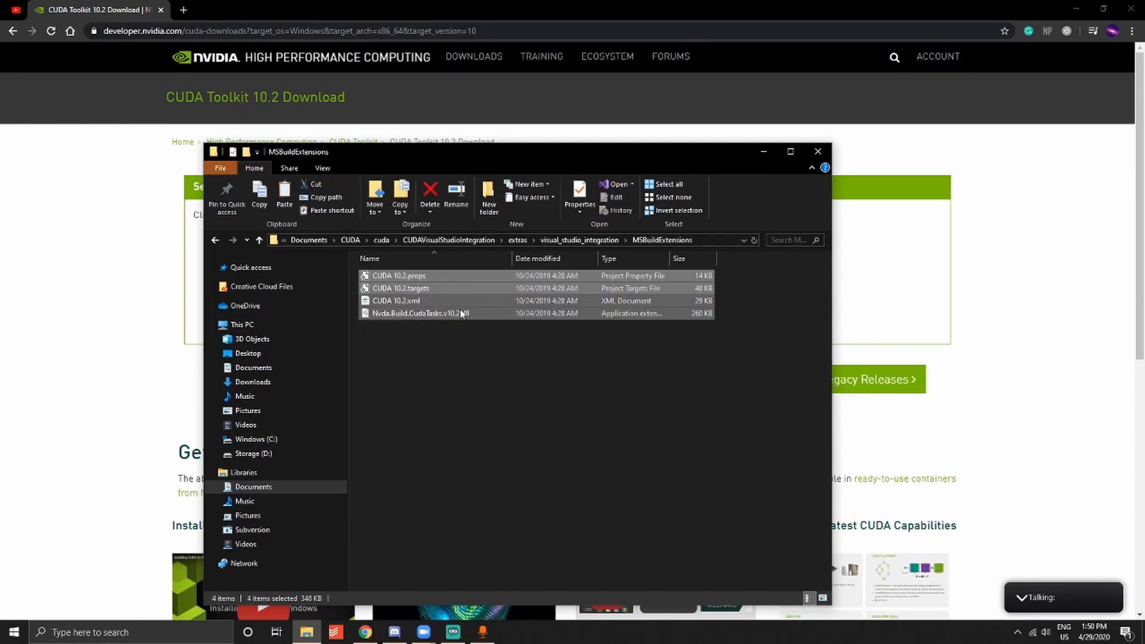
click(471, 372)
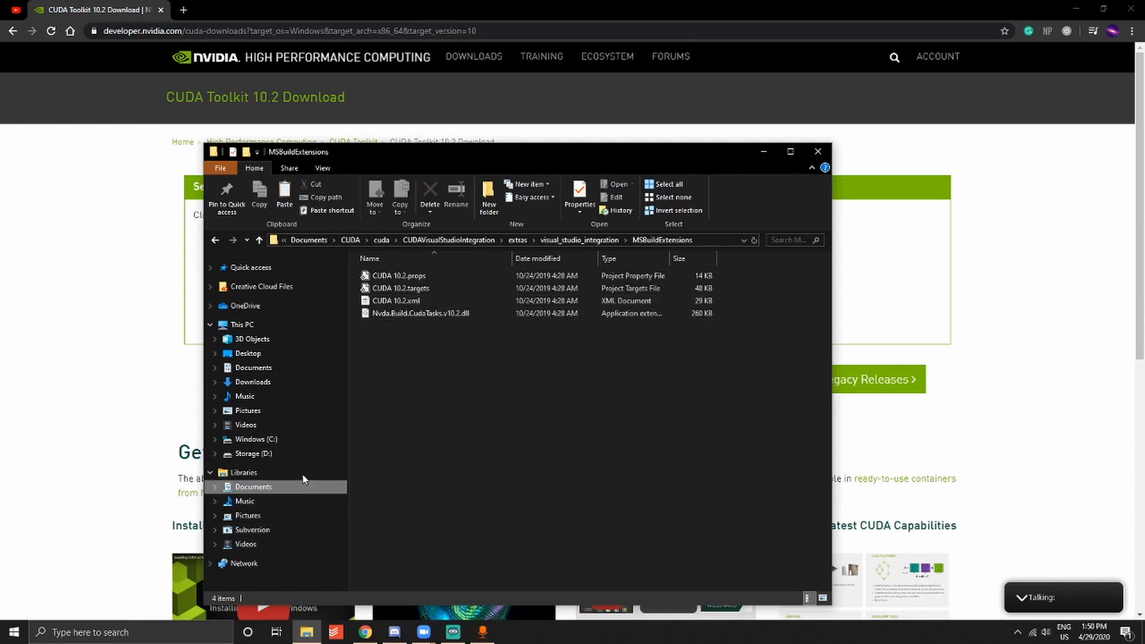
Step: Open the BuildCustomizations folder under C:\Program Files (x86)\MSBuild\Microsoft.Cpp\v4.0\v140
click(311, 440)
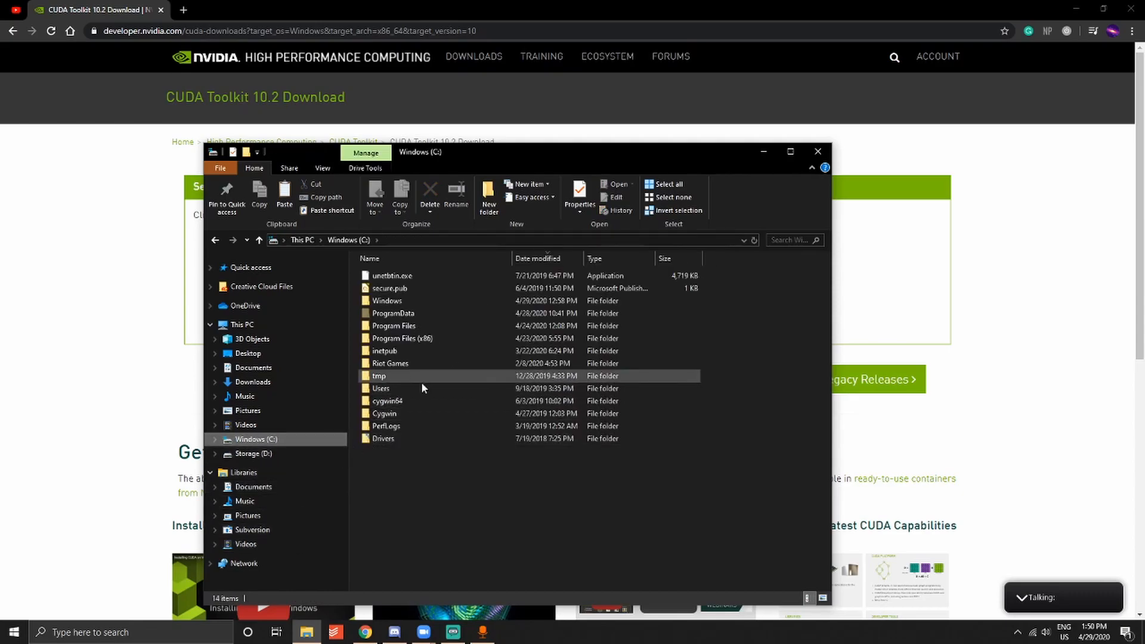
double_click(425, 327)
click(349, 239)
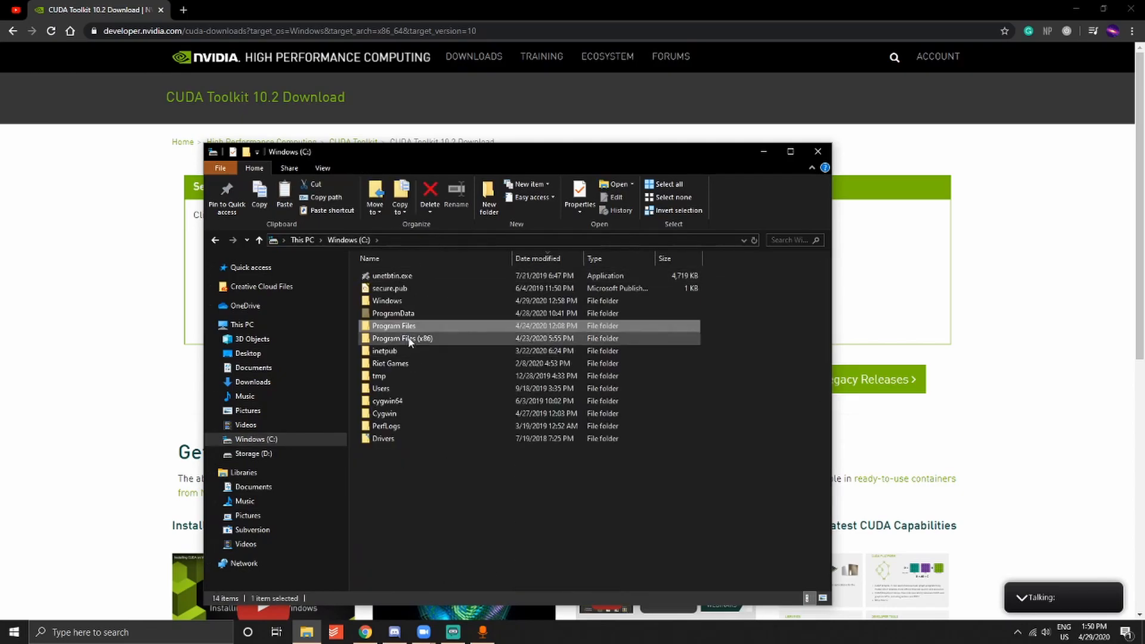
double_click(409, 339)
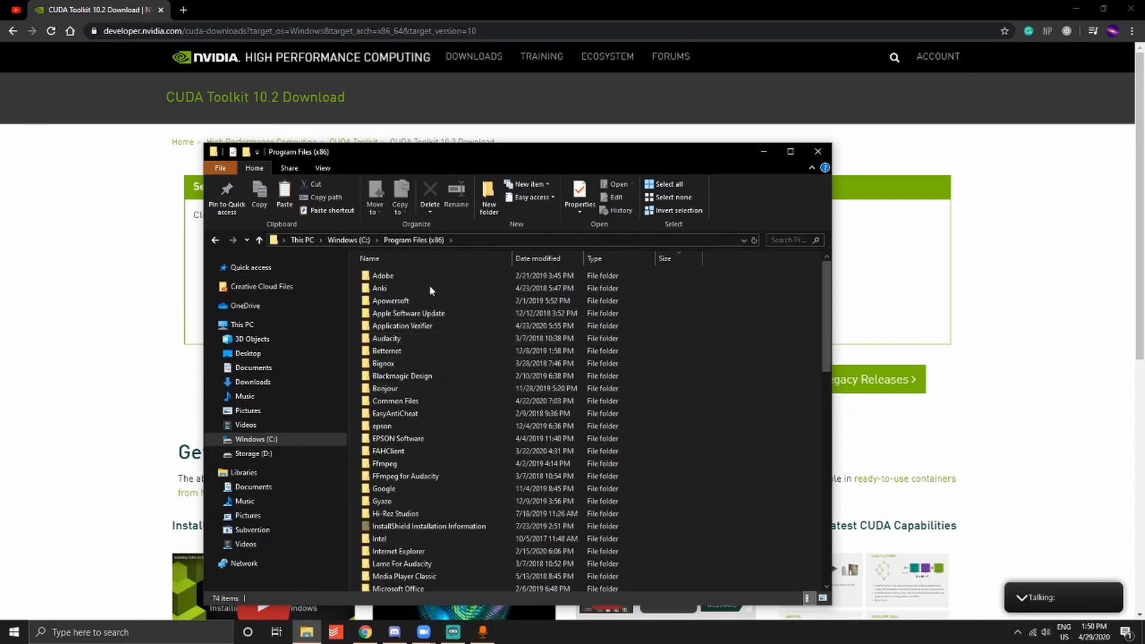
scroll(430, 285, down, 5)
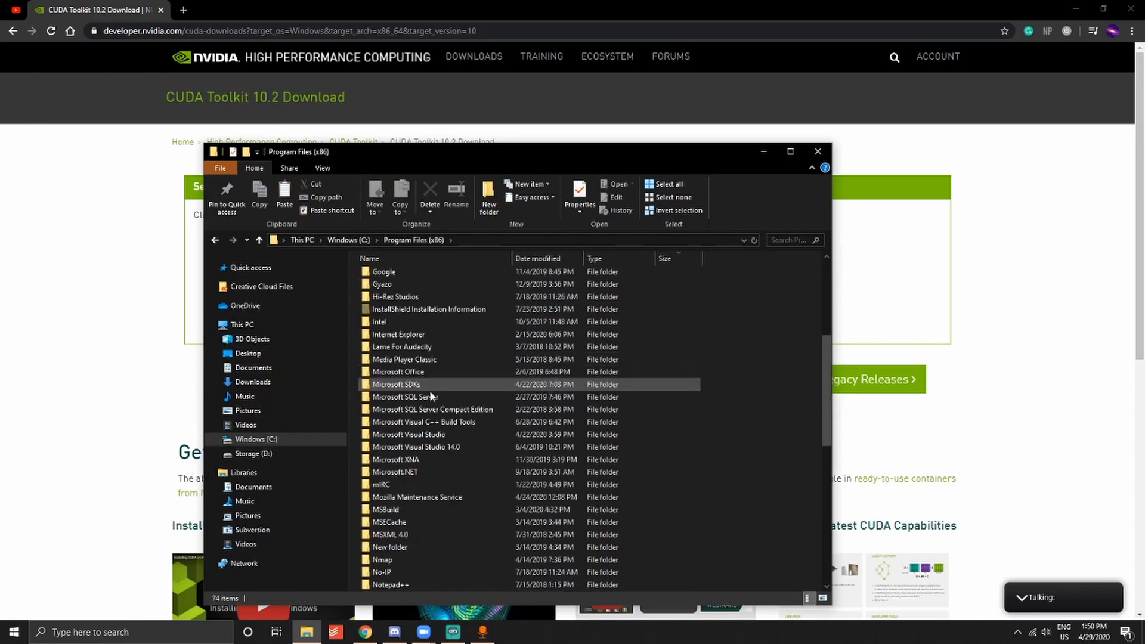
double_click(402, 511)
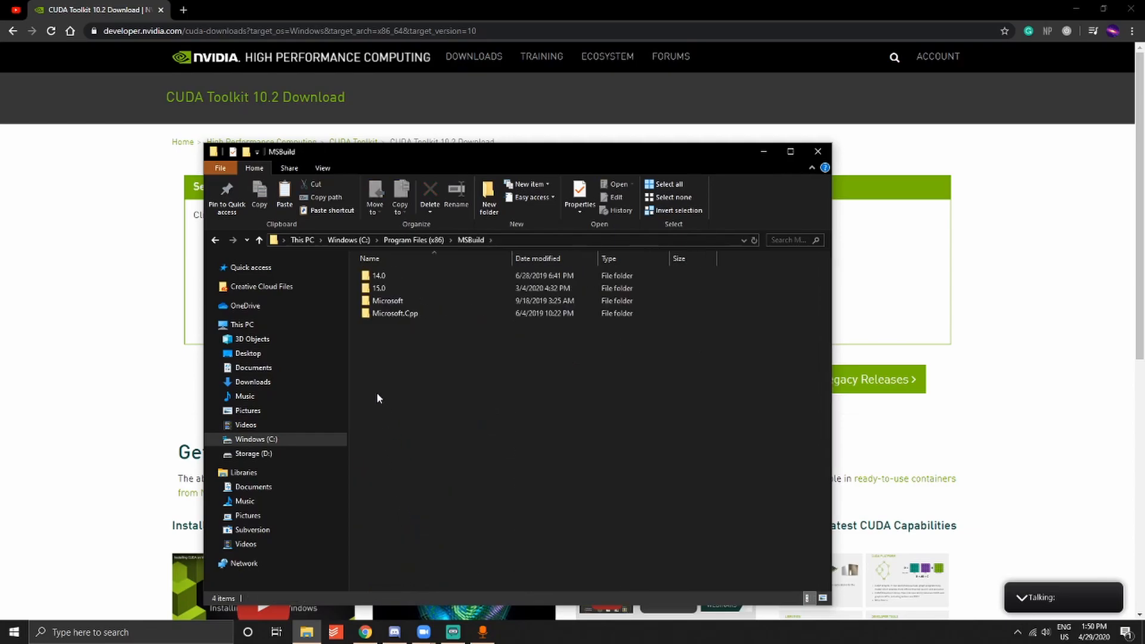
double_click(418, 316)
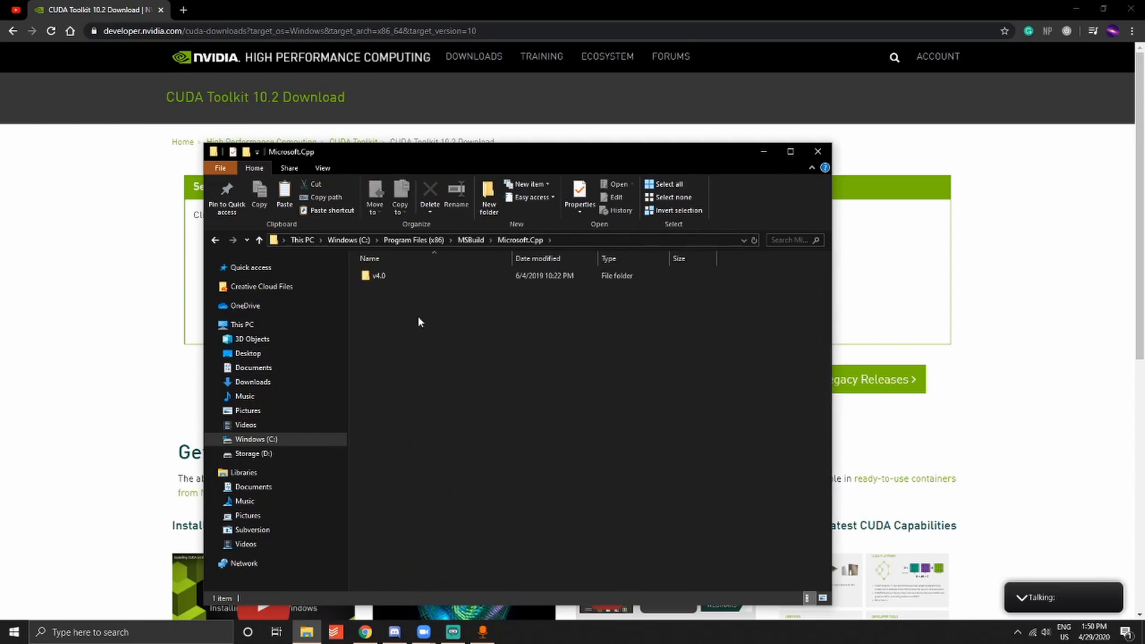
double_click(403, 275)
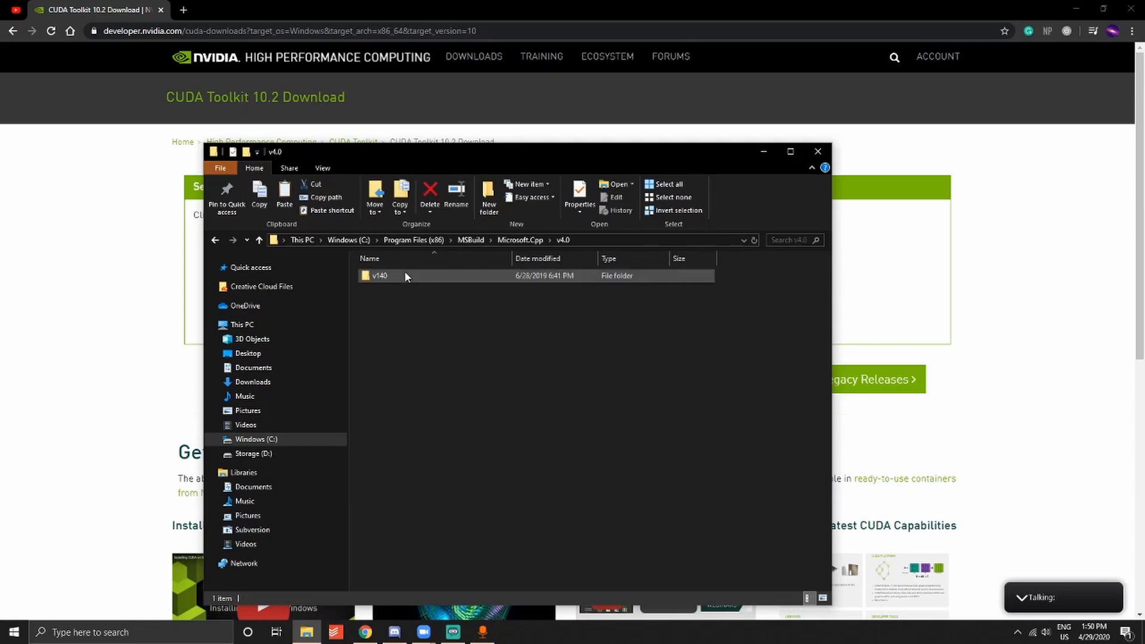
double_click(416, 274)
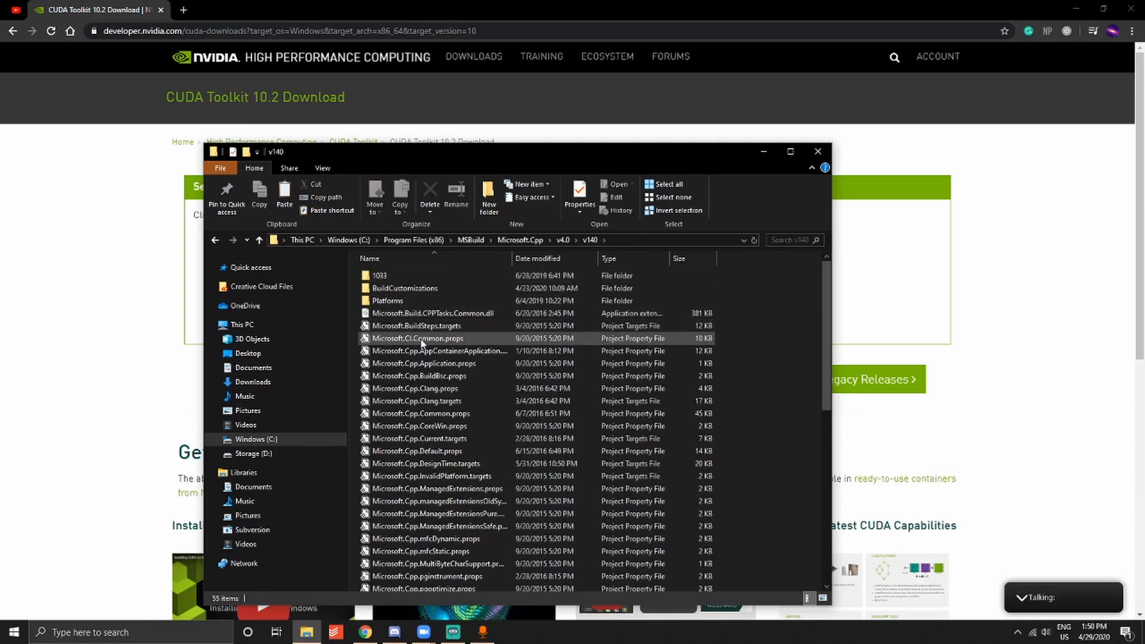
double_click(420, 290)
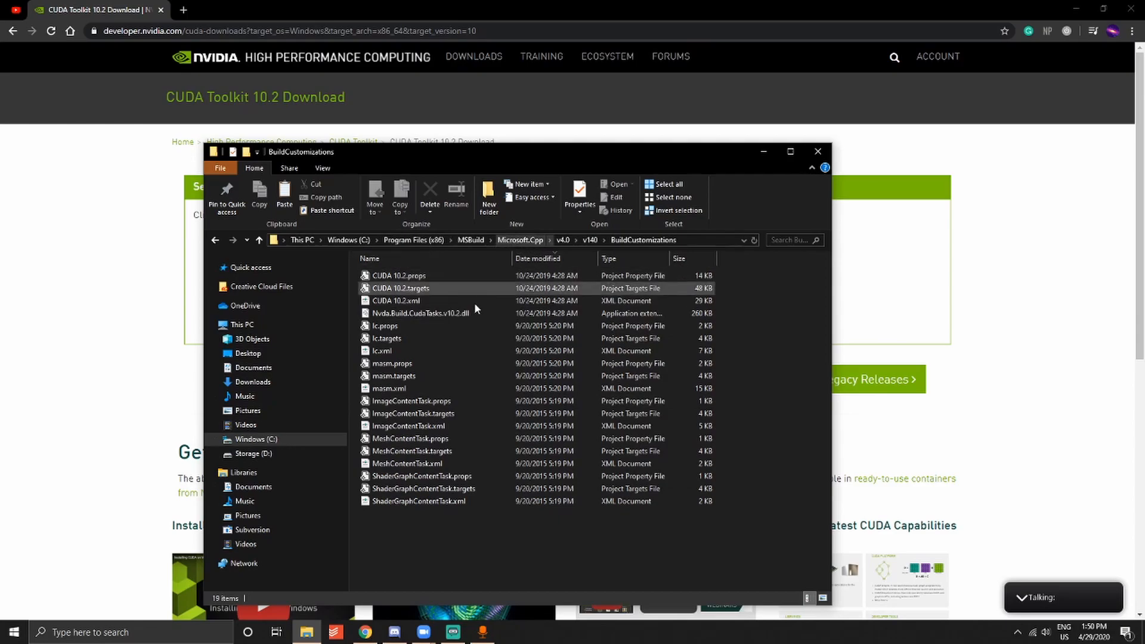
Step: Open the v10.2 folder of the CUDA Samples under D:\ProgramData\NVIDIA Corporation
click(306, 441)
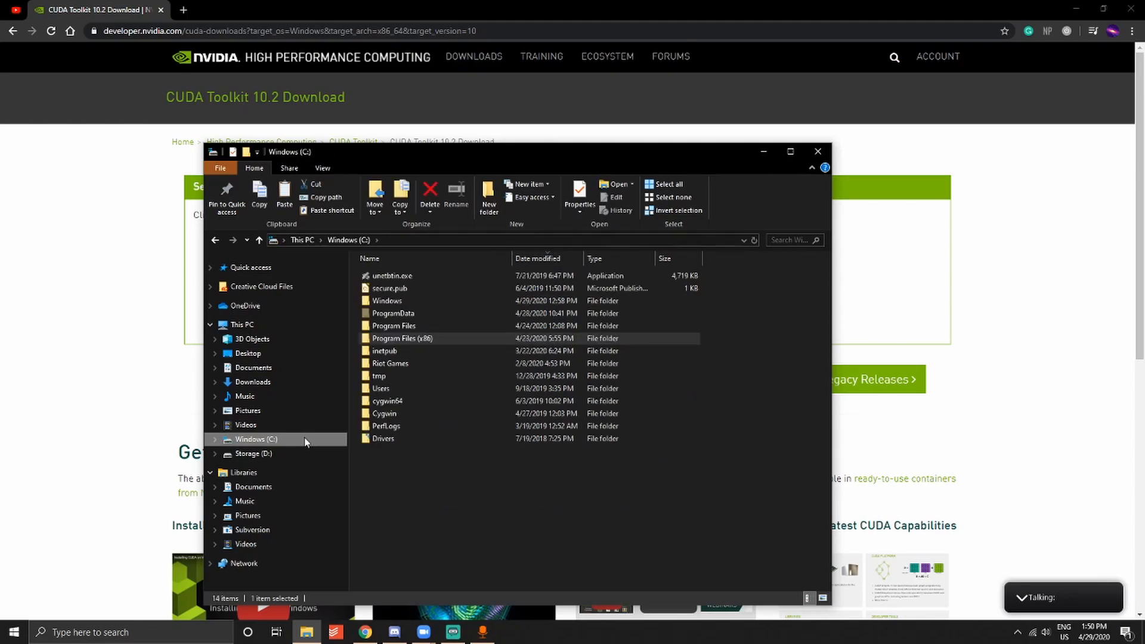
click(300, 455)
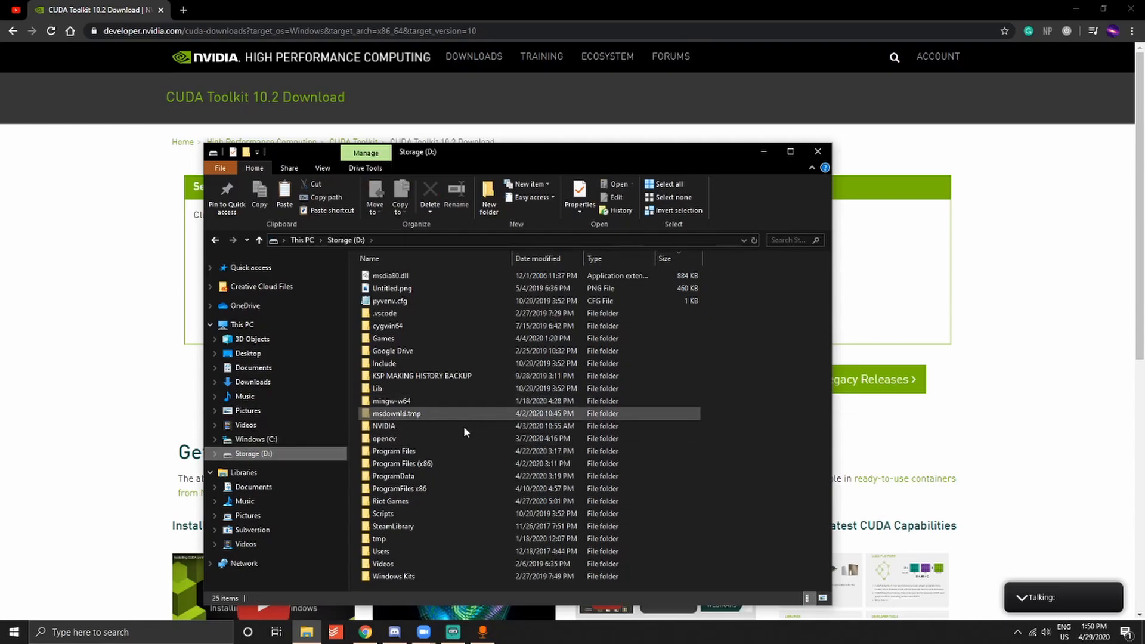
double_click(434, 476)
double_click(443, 278)
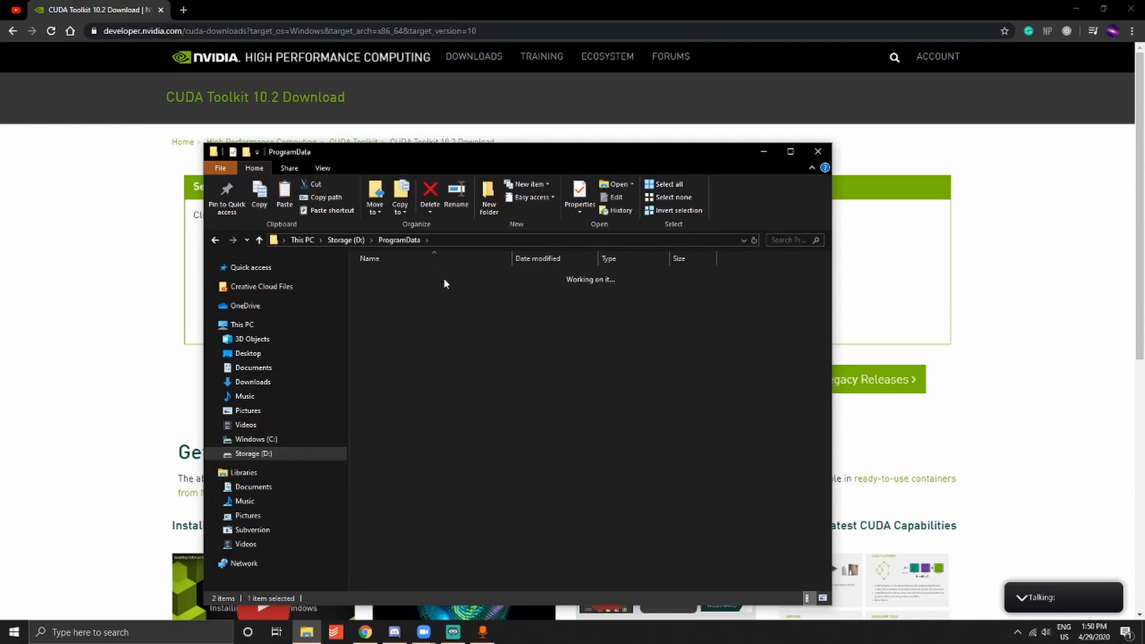
double_click(446, 279)
double_click(459, 276)
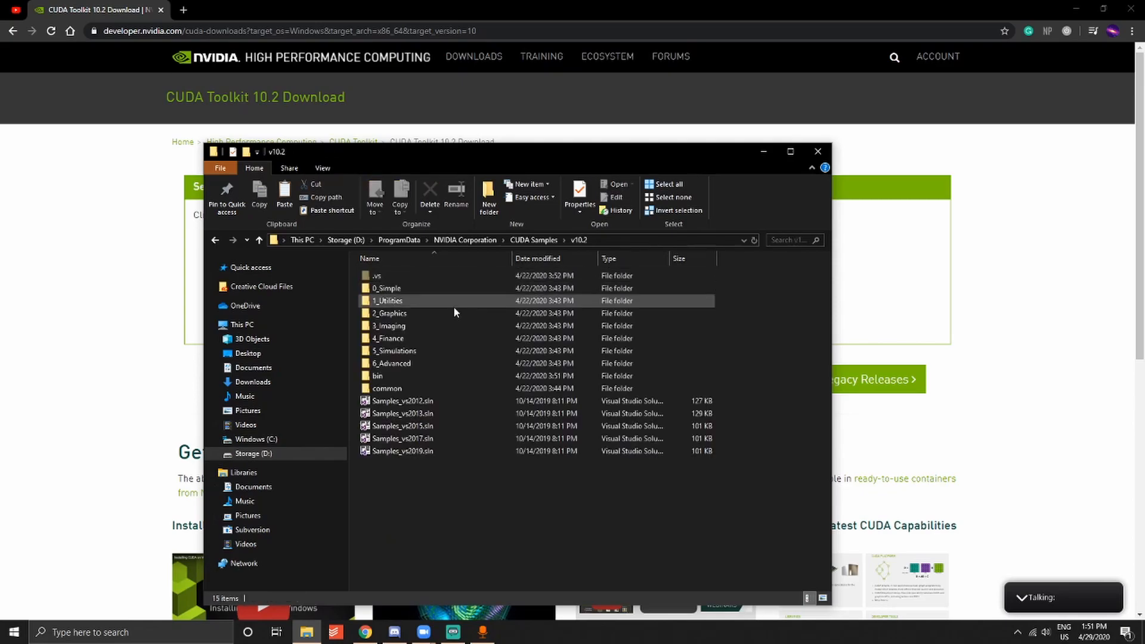
Step: Look through the 1_Utilities samples and return to the v10.2 folder
double_click(454, 301)
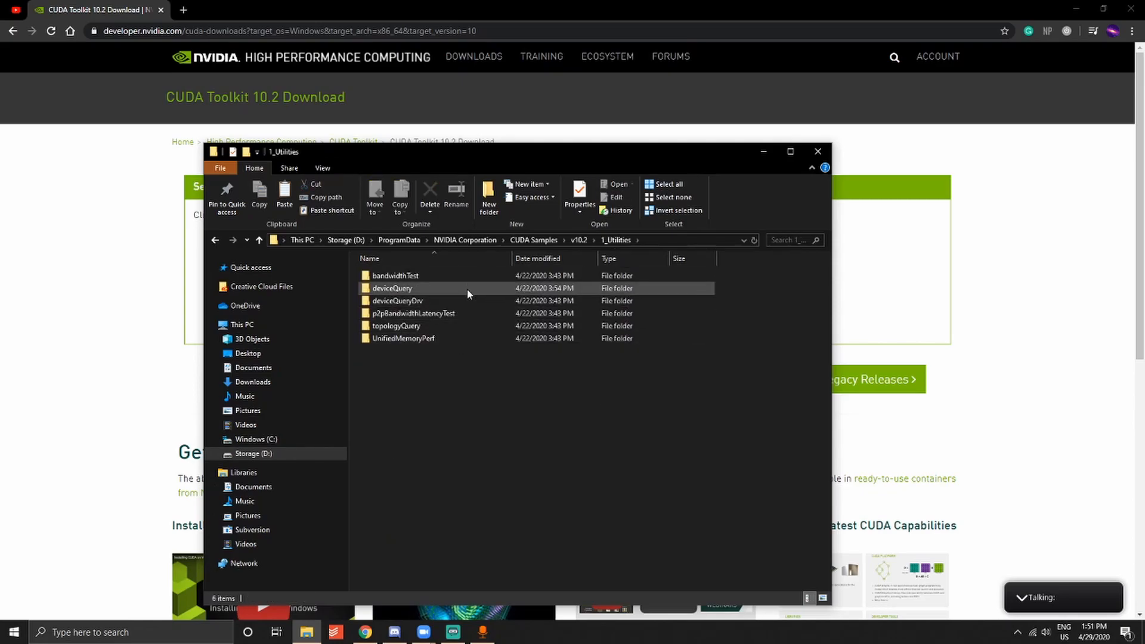
click(578, 239)
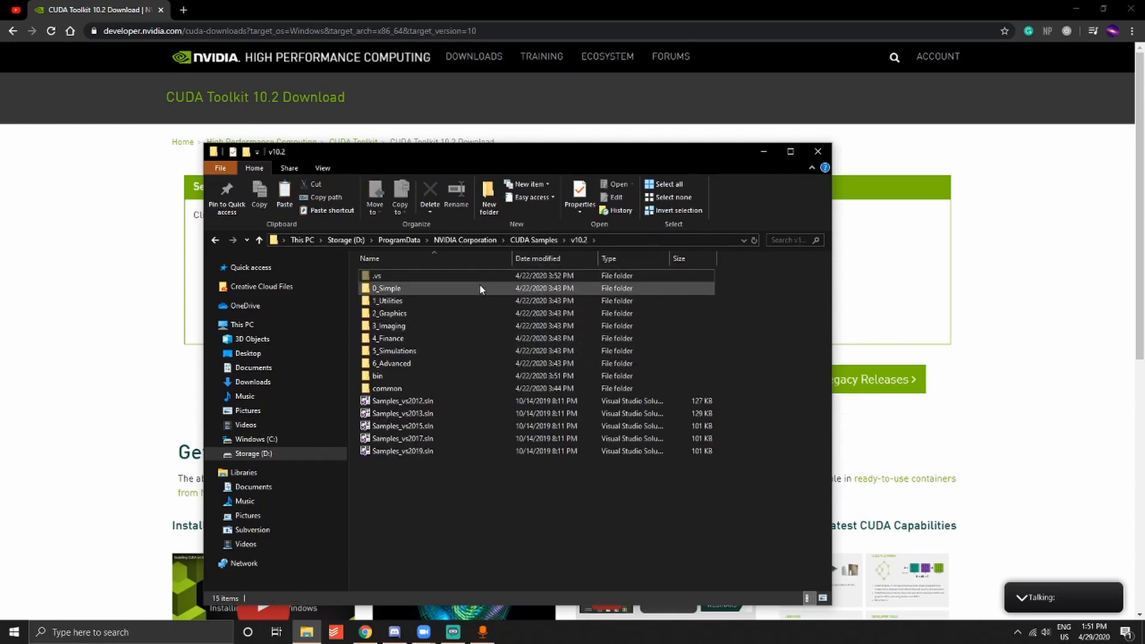
double_click(486, 303)
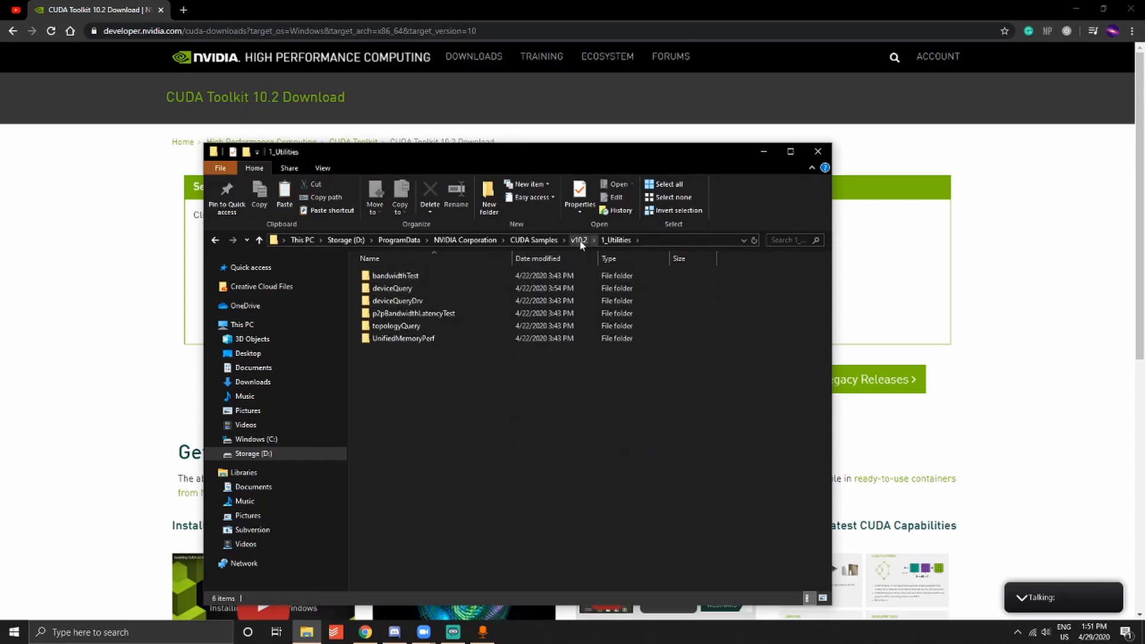
click(579, 240)
Step: Open the marchingCubes_vs2019.sln solution from the 2_Graphics\marchingCubes sample folder in Visual Studio
double_click(477, 315)
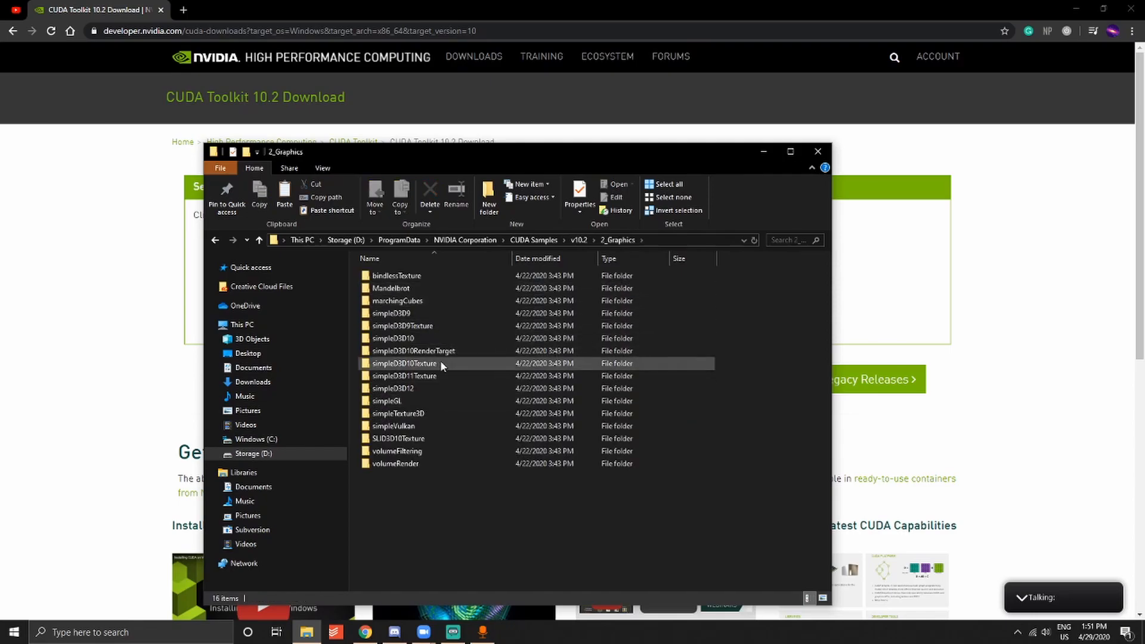
double_click(438, 300)
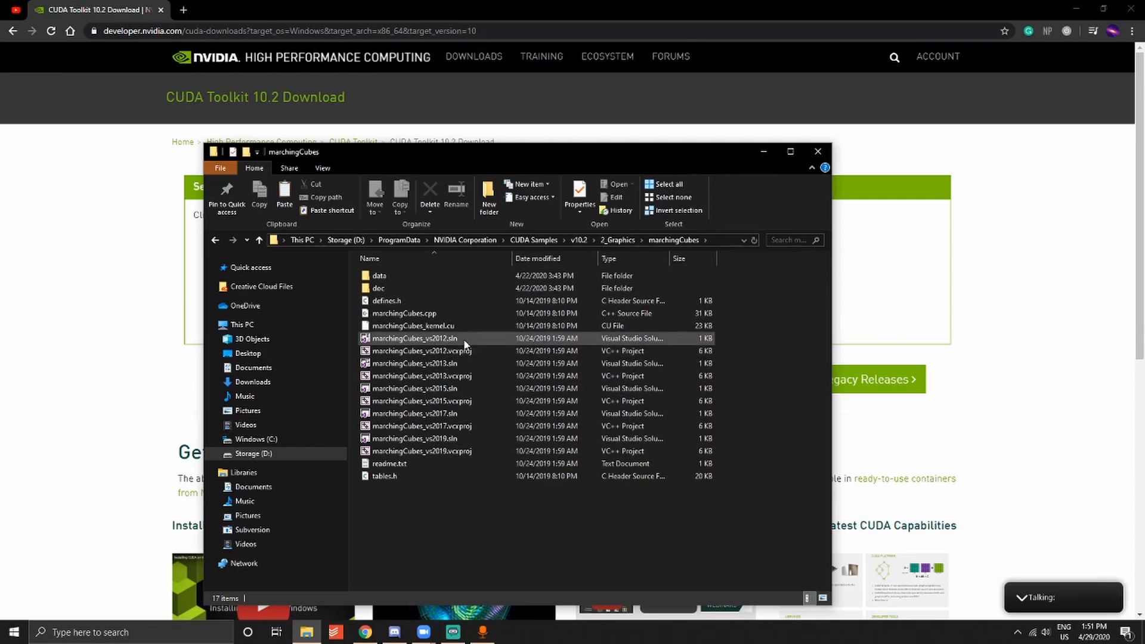
click(468, 440)
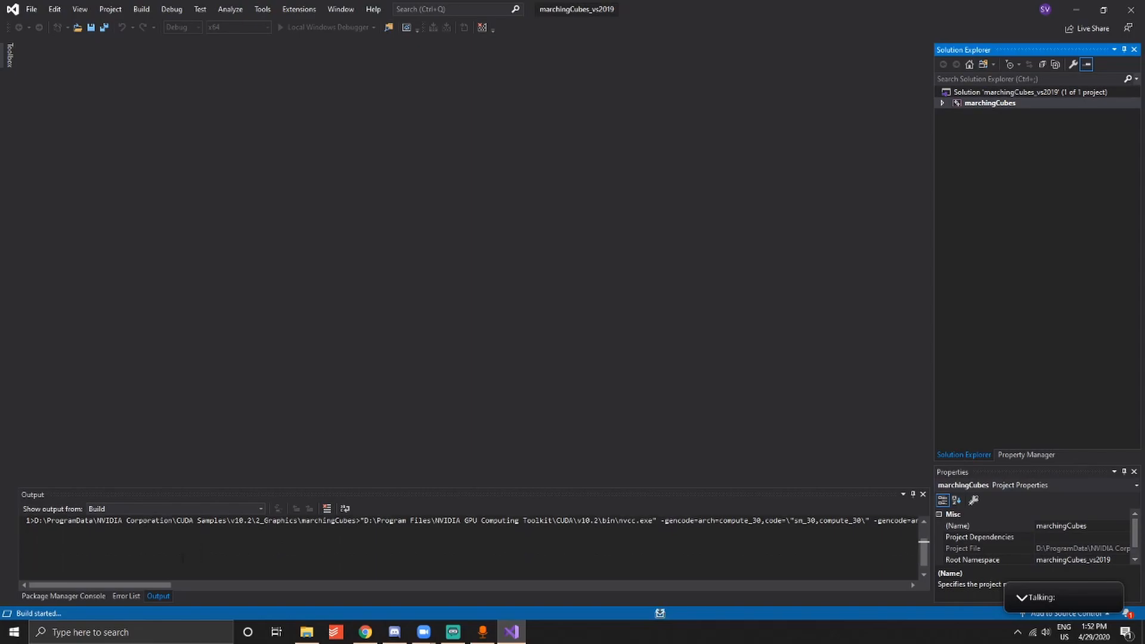
Step: Examine the build output and expand the marchingCubes project to show its source files
mouse_move(154, 583)
mouse_down()
mouse_move(209, 585)
mouse_move(155, 584)
mouse_up()
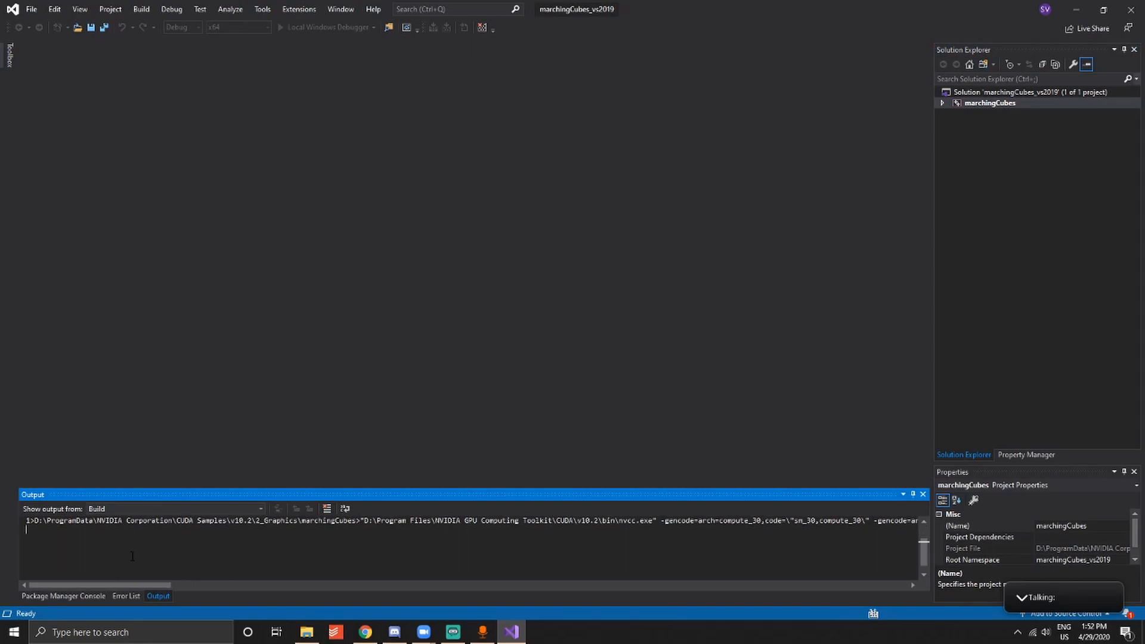
drag(139, 587, 36, 582)
click(942, 103)
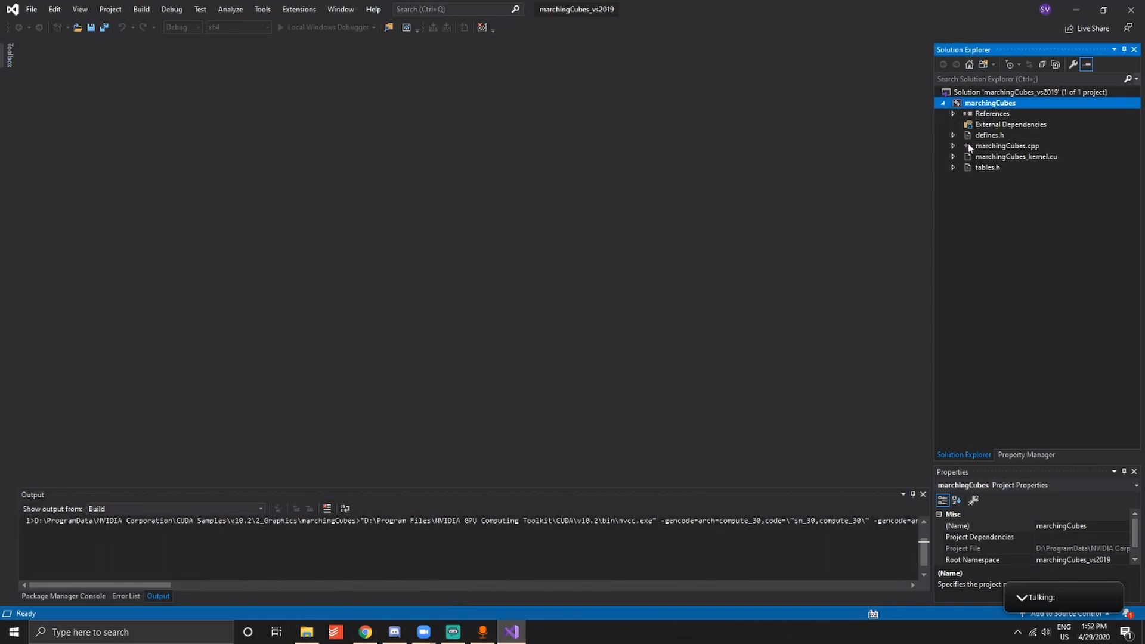
Step: Open marchingCubes.cpp from the marchingCubes project and look through its opening comments
click(994, 145)
double_click(995, 145)
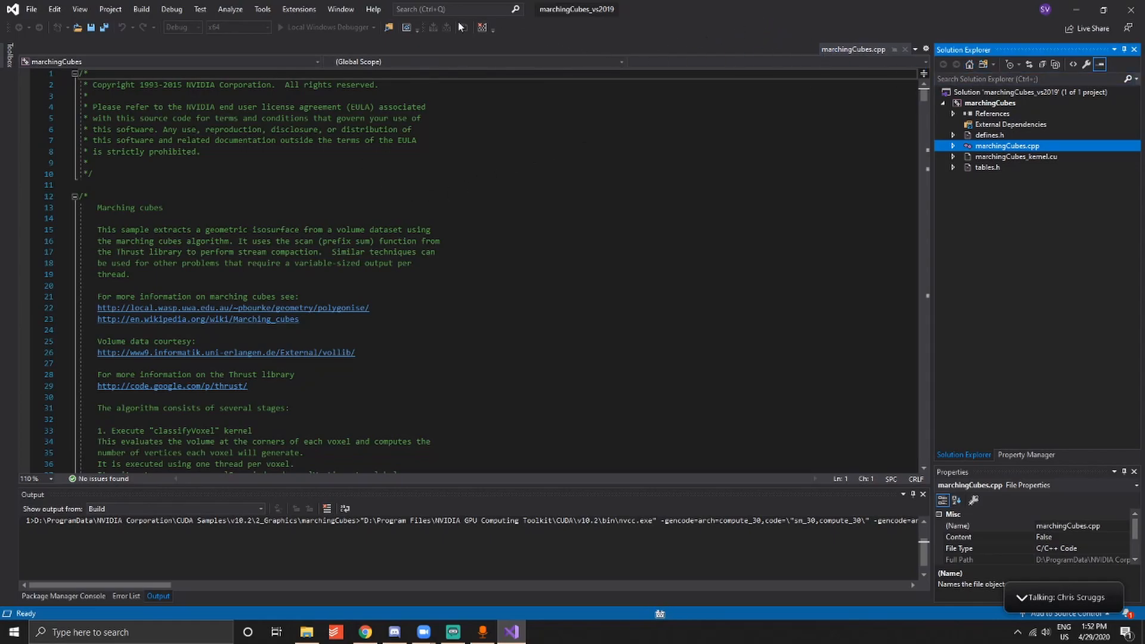
scroll(211, 535, down, 1)
scroll(210, 547, up, 2)
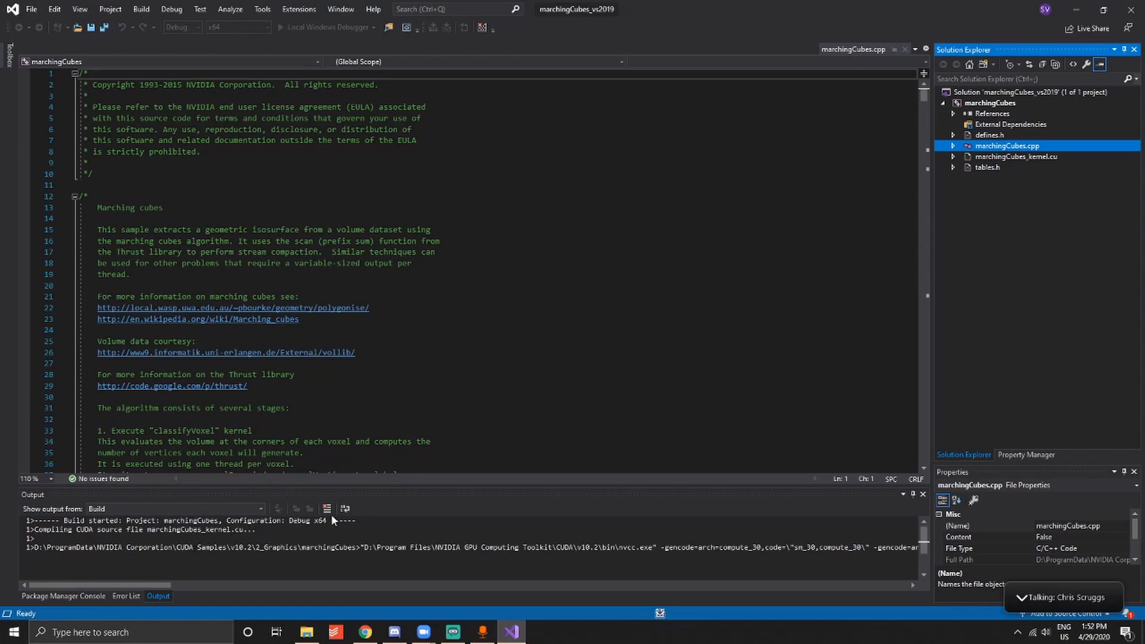
right_click(993, 102)
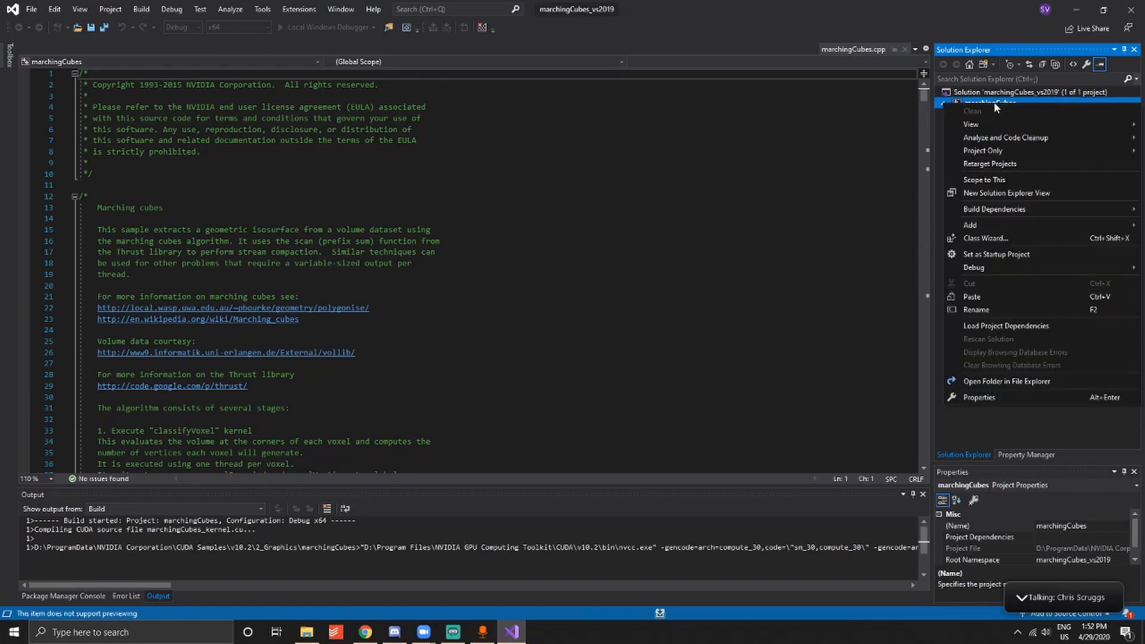
click(1010, 414)
scroll(203, 458, down, 7)
scroll(202, 458, up, 5)
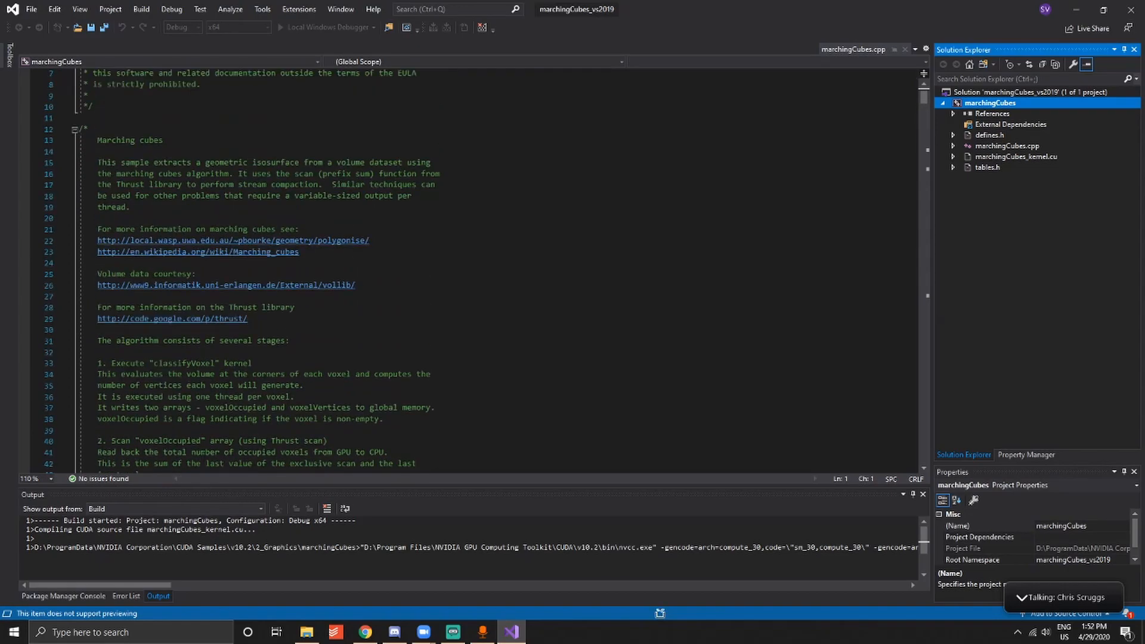
scroll(471, 268, up, 2)
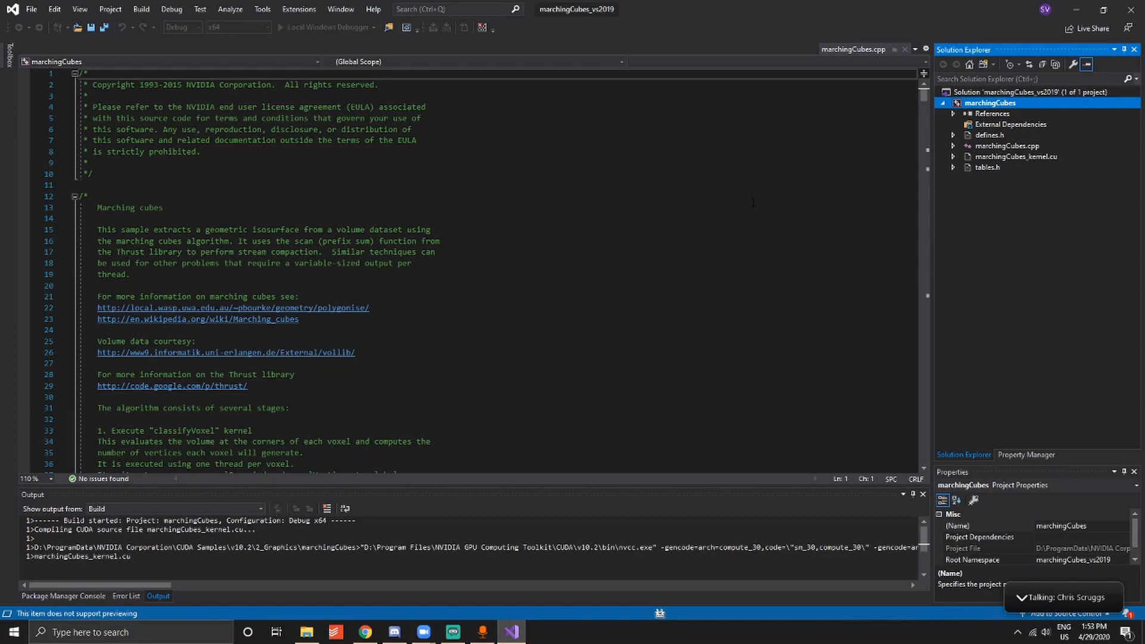
Step: Try to close Visual Studio during the build and examine the marchingCubes build output
click(1131, 10)
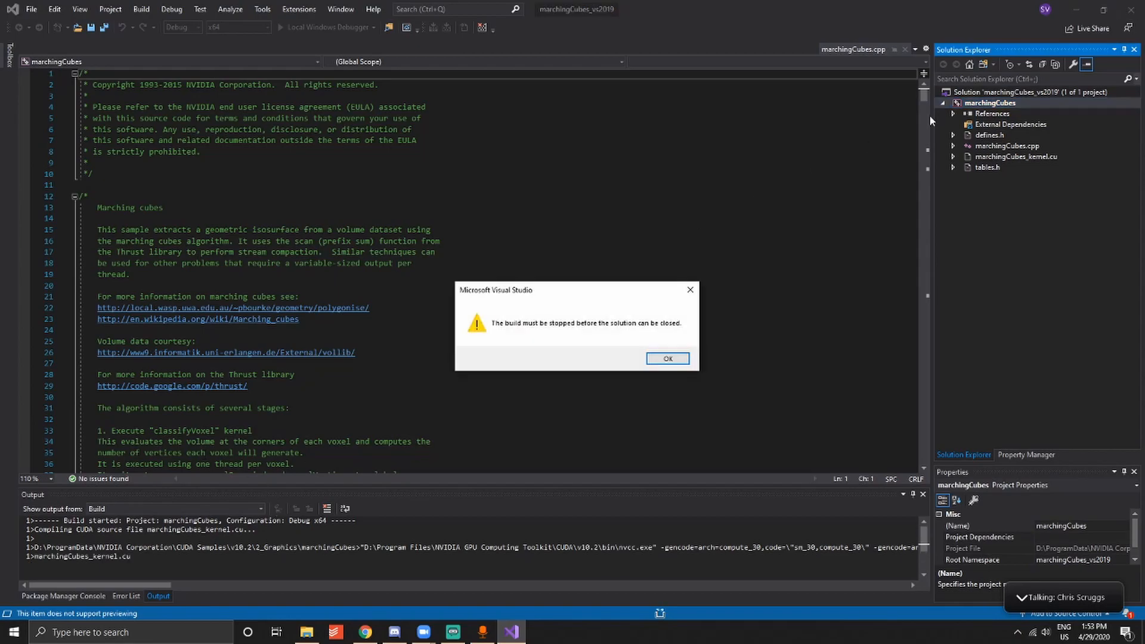
click(668, 358)
click(179, 540)
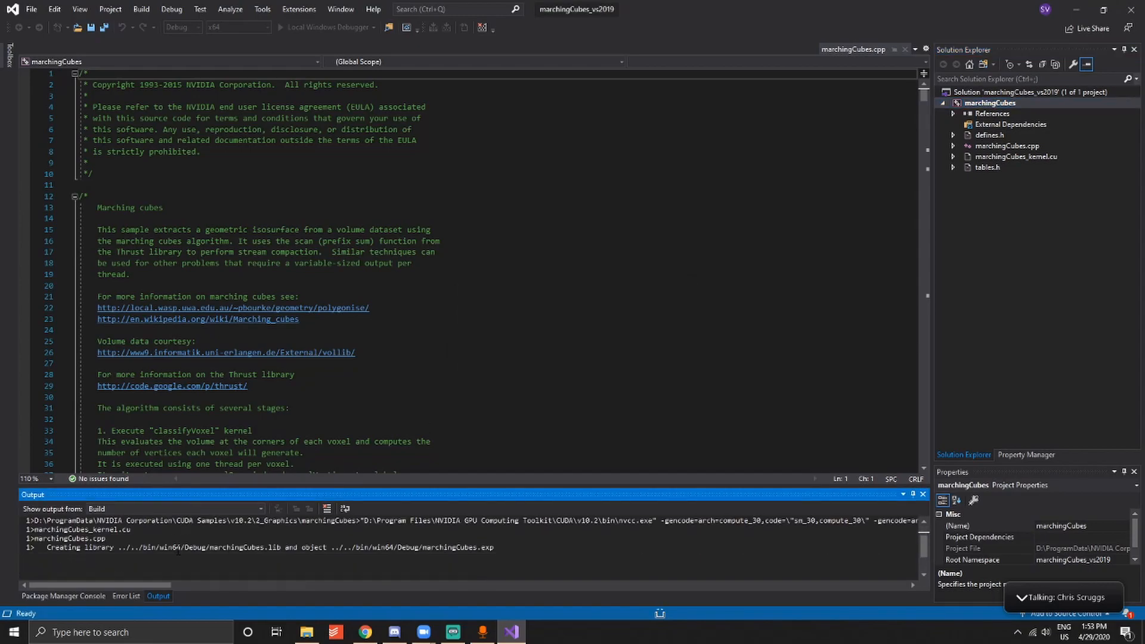
scroll(322, 528, down, 1)
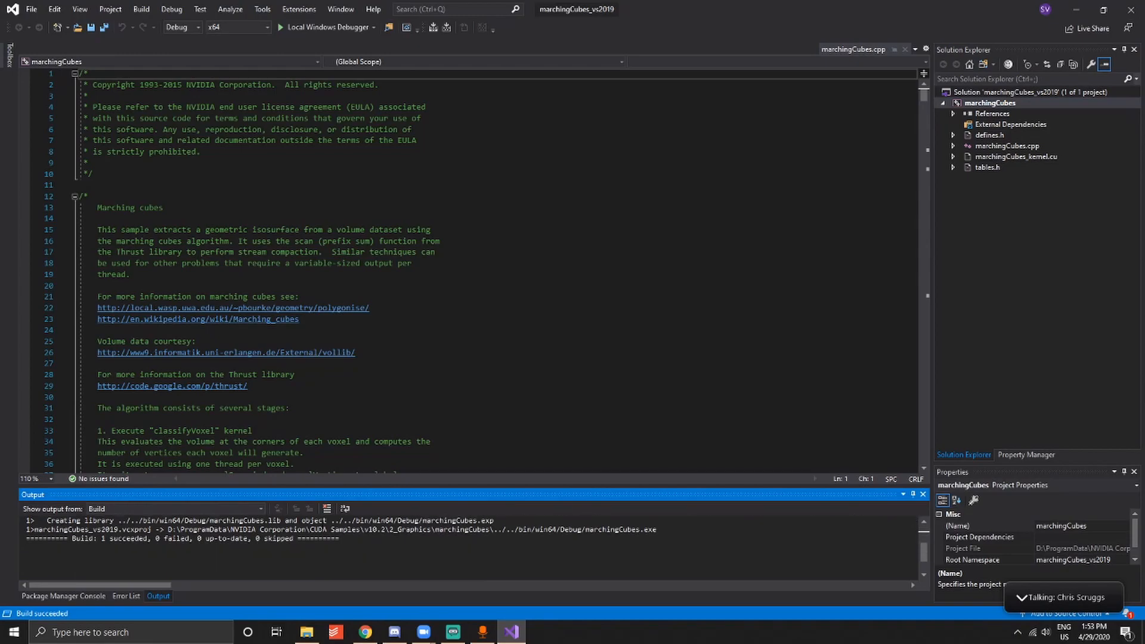
scroll(322, 528, up, 2)
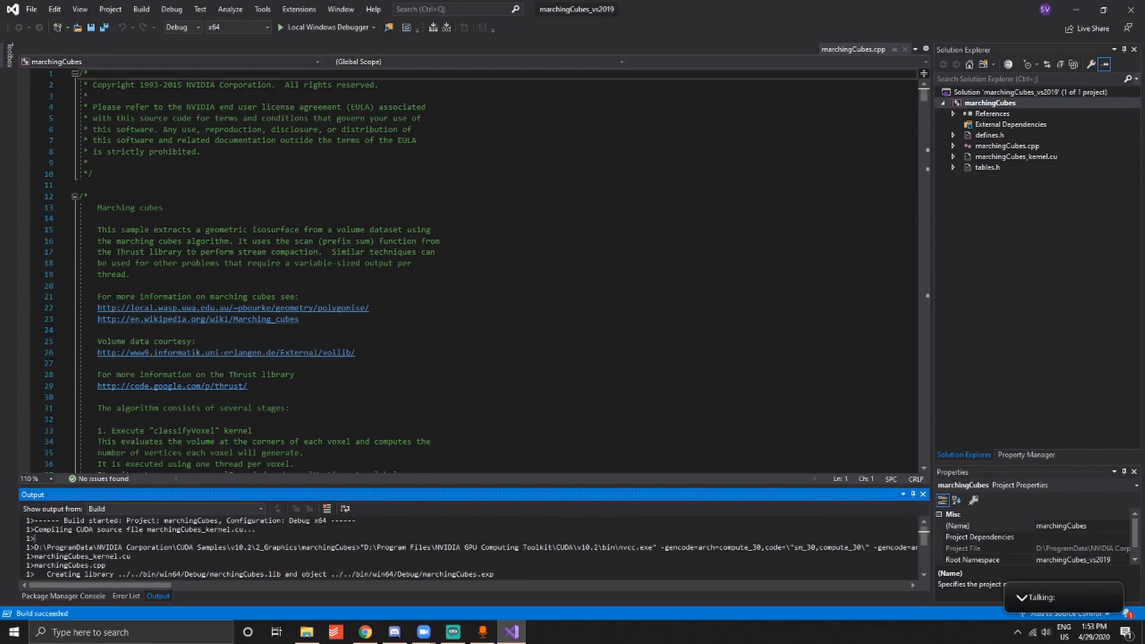
Step: Run the marchingCubes sample with the Local Windows Debugger, then close its render window and the debug console
click(283, 27)
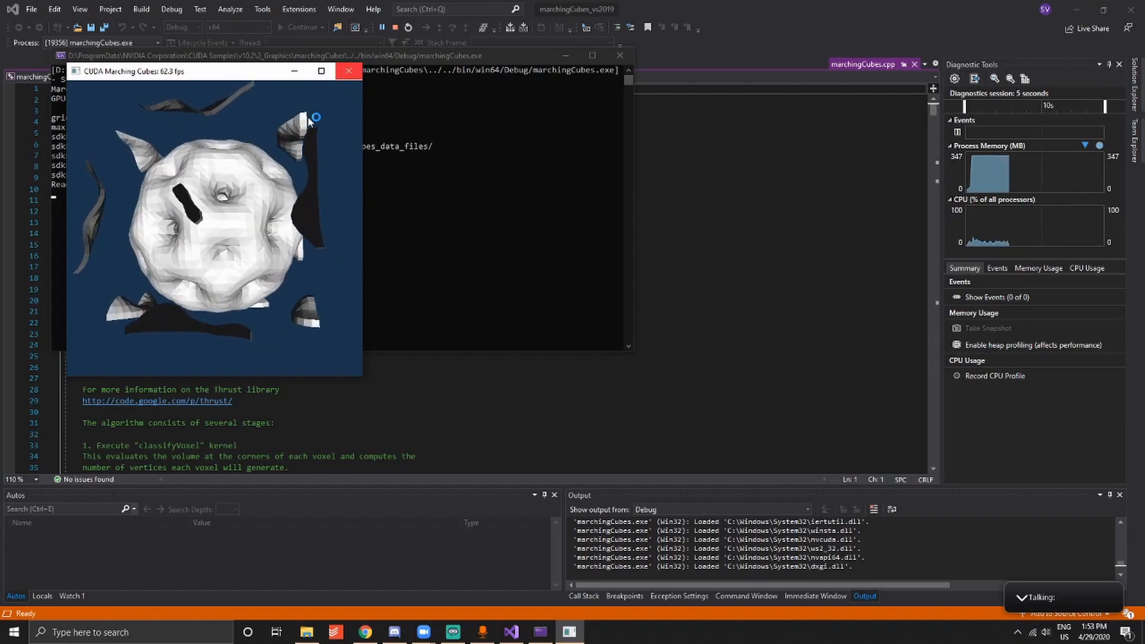
click(355, 72)
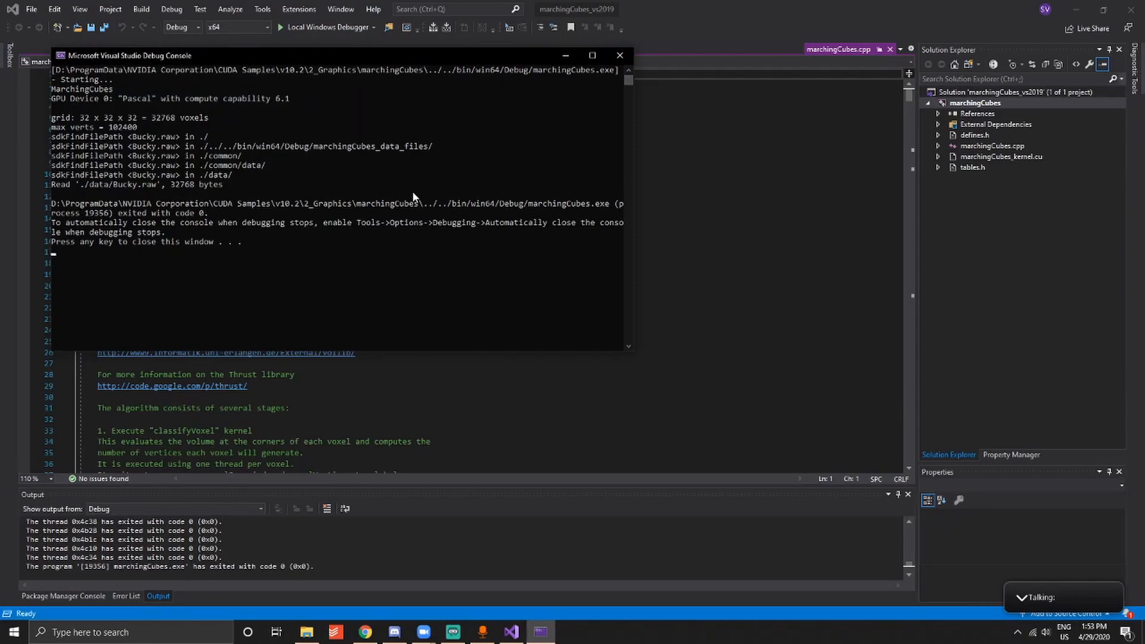
key(Return)
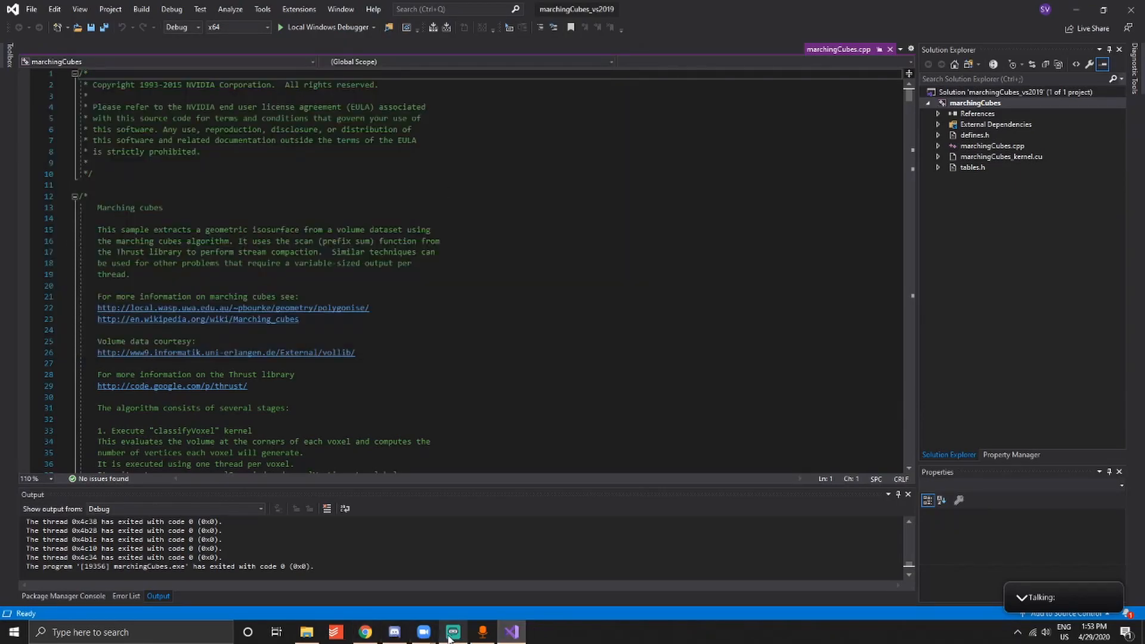